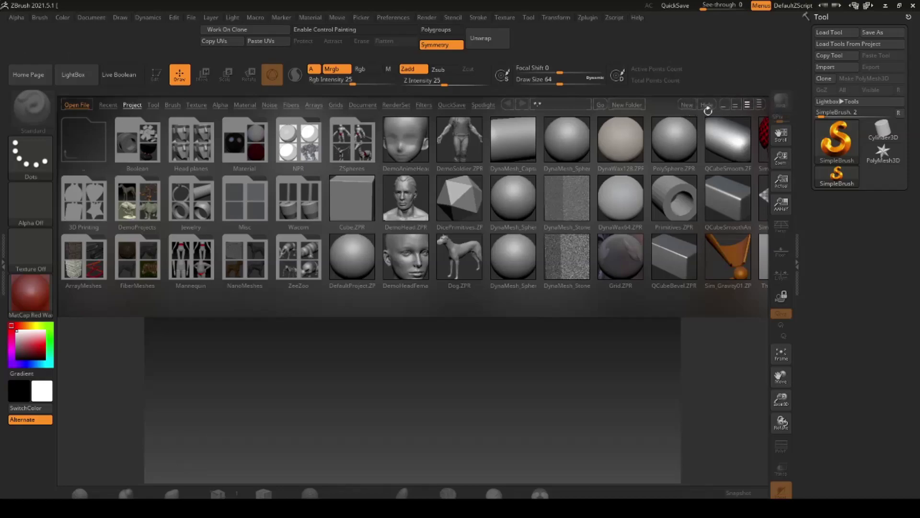
Step: Hide the Lightbox file browser, then collapse and re-expand the Tool palette
{"action": "left_click", "coordinate": [706, 105]}
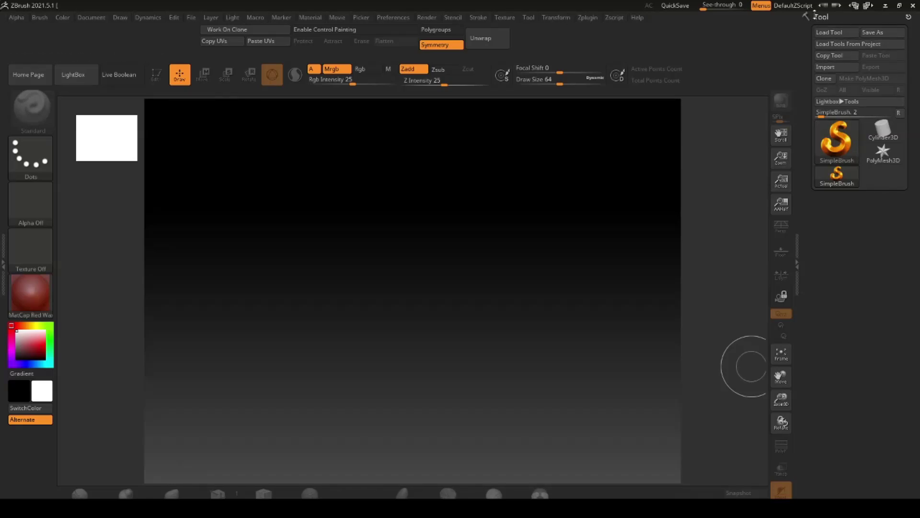
{"action": "left_click", "coordinate": [823, 17]}
{"action": "left_click", "coordinate": [824, 18]}
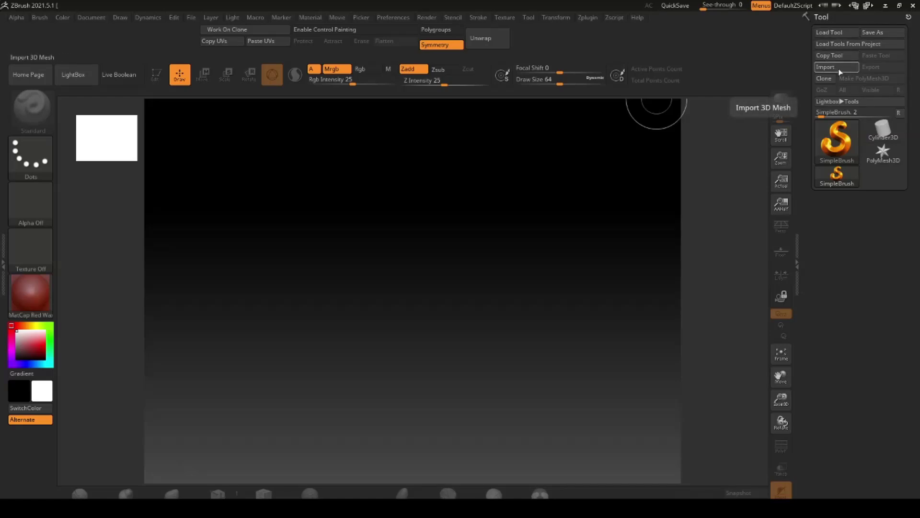
Step: Import Mini Dress Folded from verstidos > Vestido curto com cordao elastico > OBJ
{"action": "left_click", "coordinate": [838, 67]}
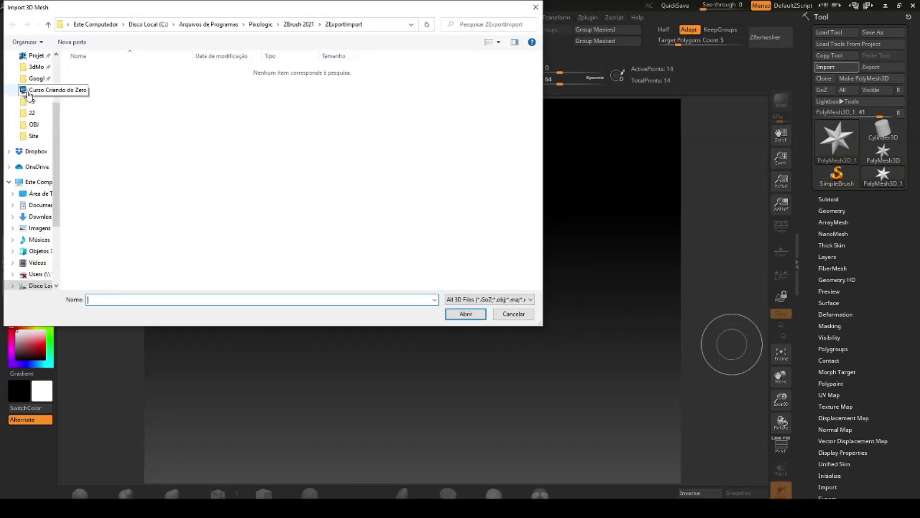
{"action": "left_click", "coordinate": [36, 90]}
{"action": "double_click", "coordinate": [93, 82]}
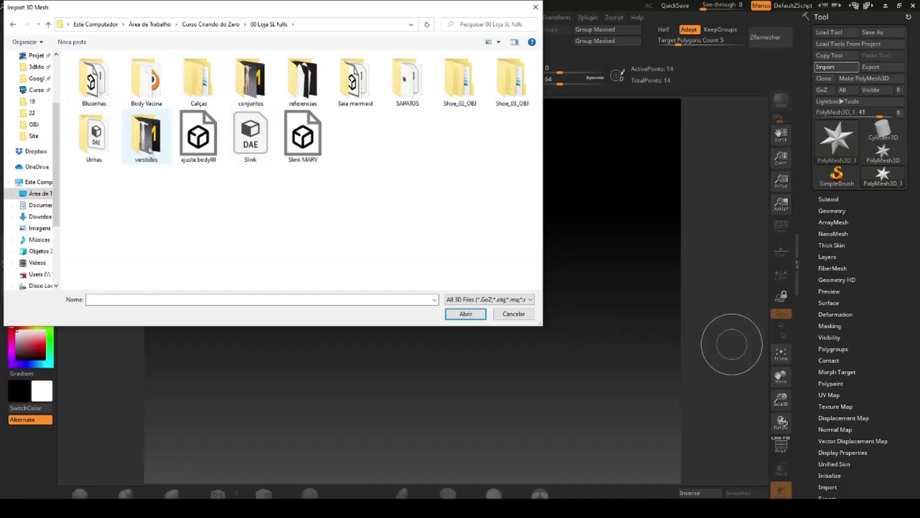
{"action": "double_click", "coordinate": [147, 139]}
{"action": "double_click", "coordinate": [117, 113]}
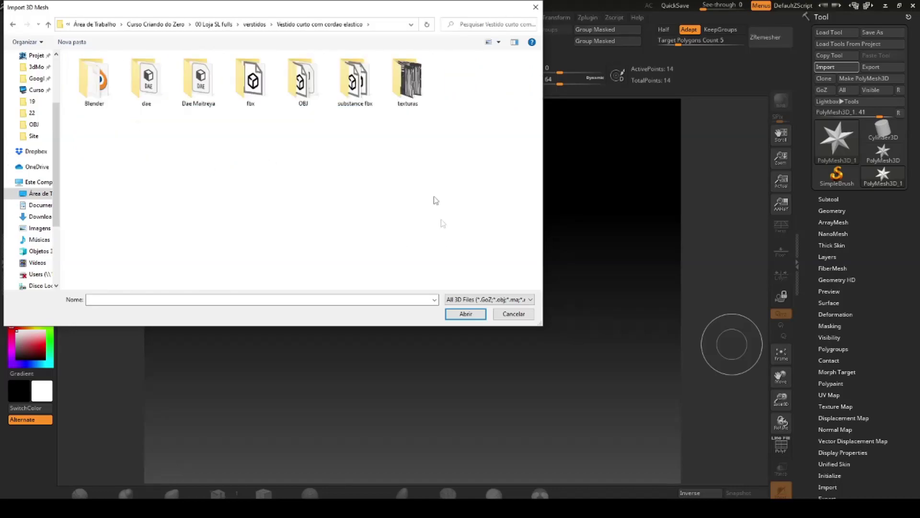
{"action": "double_click", "coordinate": [309, 97]}
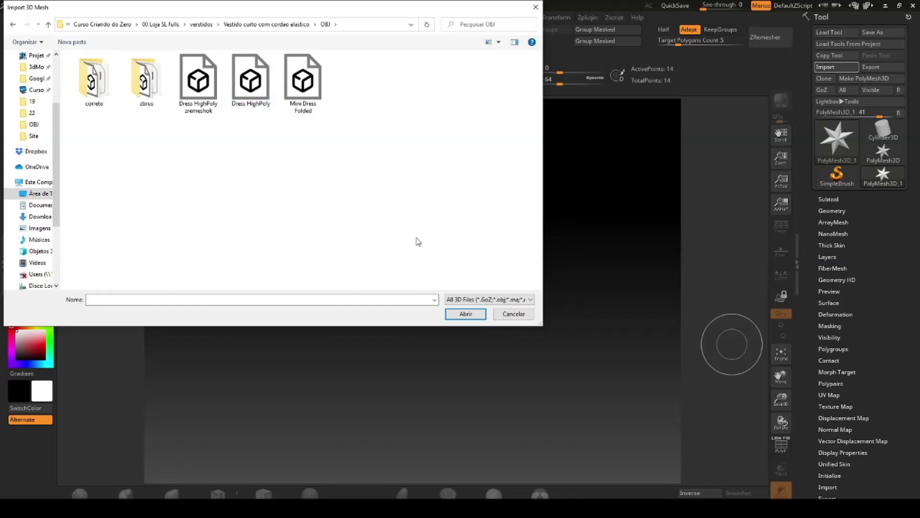
{"action": "double_click", "coordinate": [302, 81]}
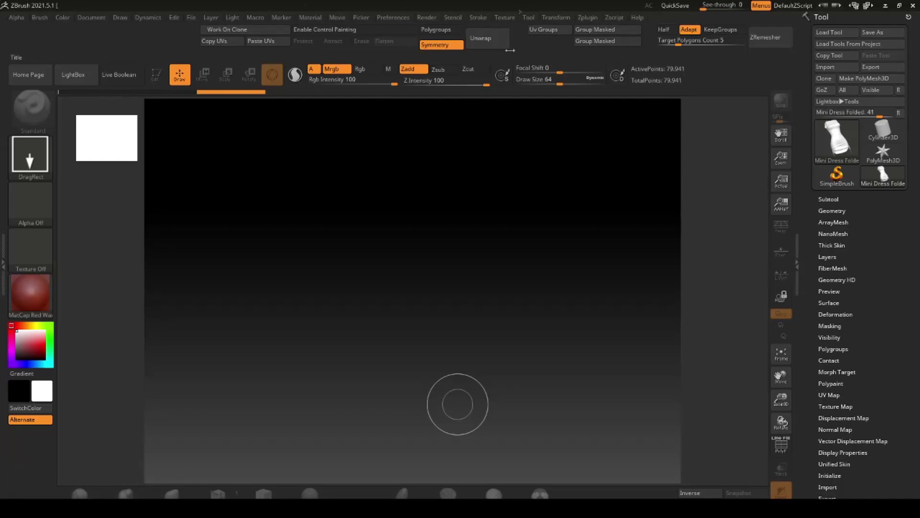
Step: Draw the Mini Dress Folded mesh onto the canvas and switch to Edit mode
{"action": "mouse_move", "coordinate": [378, 182]}
{"action": "left_mouse_down"}
{"action": "mouse_move", "coordinate": [410, 257]}
{"action": "mouse_move", "coordinate": [417, 384]}
{"action": "mouse_move", "coordinate": [402, 492]}
{"action": "left_mouse_up"}
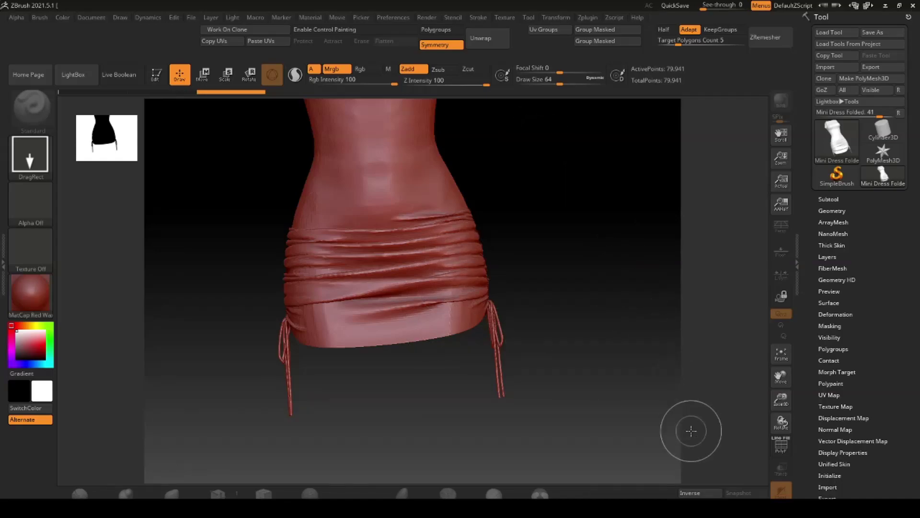
{"action": "left_click", "coordinate": [156, 75]}
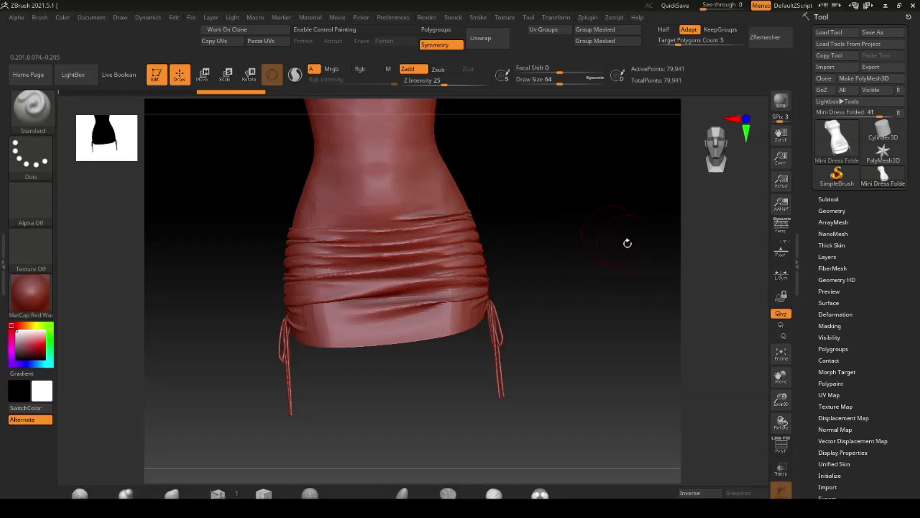
{"action": "mouse_move", "coordinate": [625, 249]}
{"action": "left_mouse_down"}
{"action": "mouse_move", "coordinate": [488, 233]}
{"action": "mouse_move", "coordinate": [571, 255]}
{"action": "mouse_move", "coordinate": [538, 259]}
{"action": "mouse_move", "coordinate": [569, 263]}
{"action": "left_mouse_up"}
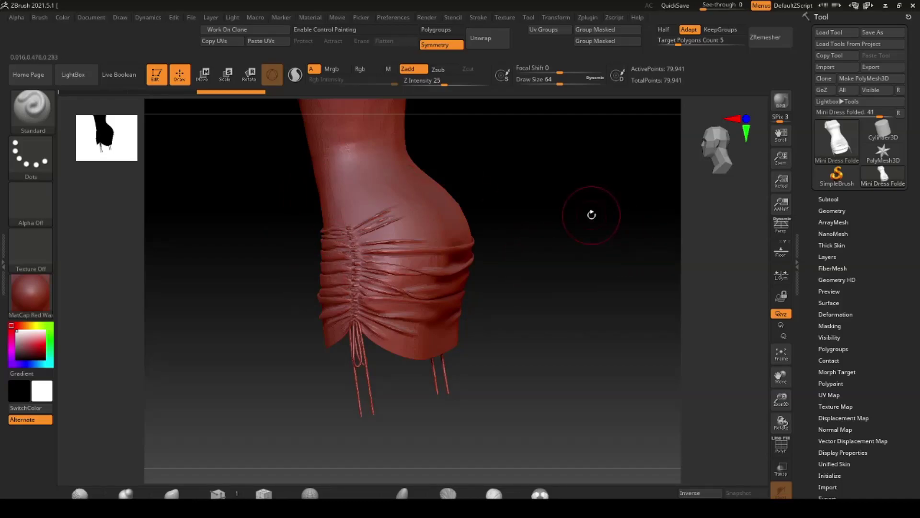
{"action": "key", "text": "f"}
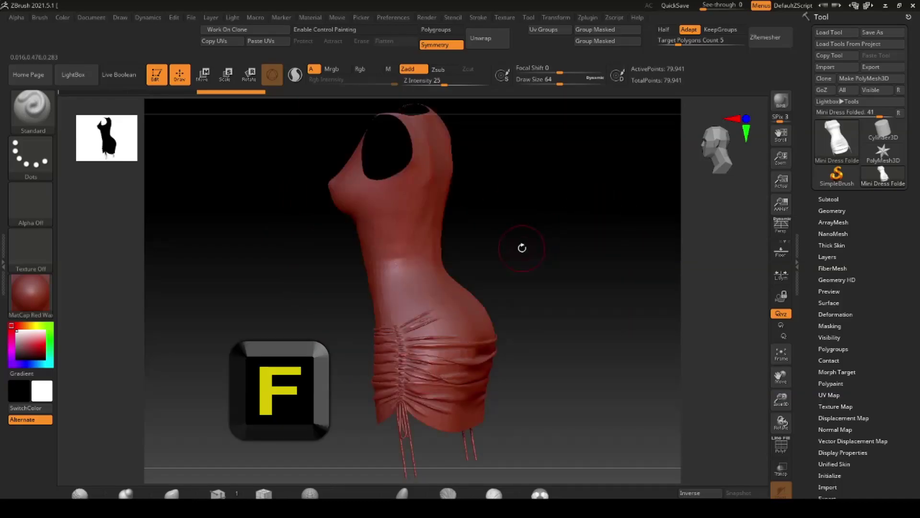
{"action": "mouse_move", "coordinate": [518, 250]}
{"action": "left_mouse_down"}
{"action": "mouse_move", "coordinate": [604, 234]}
{"action": "mouse_move", "coordinate": [582, 207]}
{"action": "mouse_move", "coordinate": [428, 208]}
{"action": "mouse_move", "coordinate": [499, 124]}
{"action": "mouse_move", "coordinate": [397, 135]}
{"action": "left_mouse_up"}
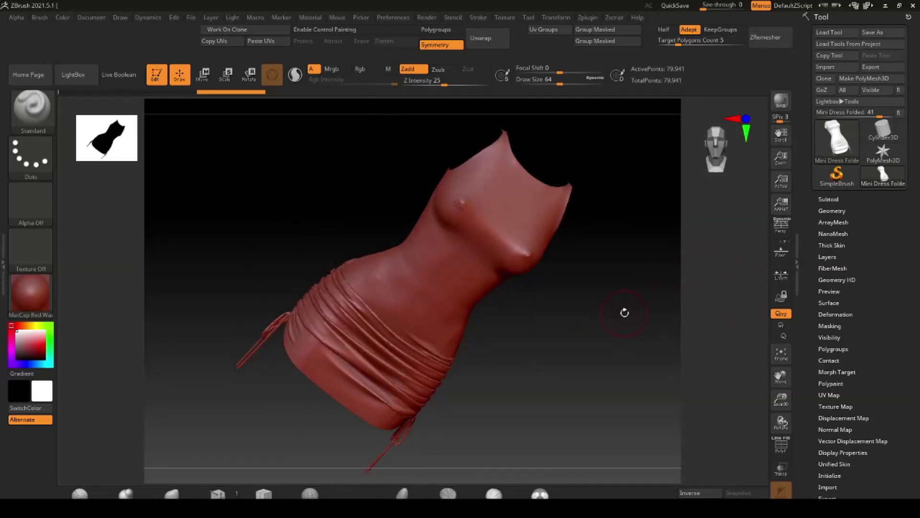
{"action": "mouse_move", "coordinate": [625, 312]}
{"action": "left_mouse_down"}
{"action": "mouse_move", "coordinate": [628, 294]}
{"action": "mouse_move", "coordinate": [380, 154]}
{"action": "mouse_move", "coordinate": [229, 141]}
{"action": "mouse_move", "coordinate": [460, 140]}
{"action": "left_mouse_up"}
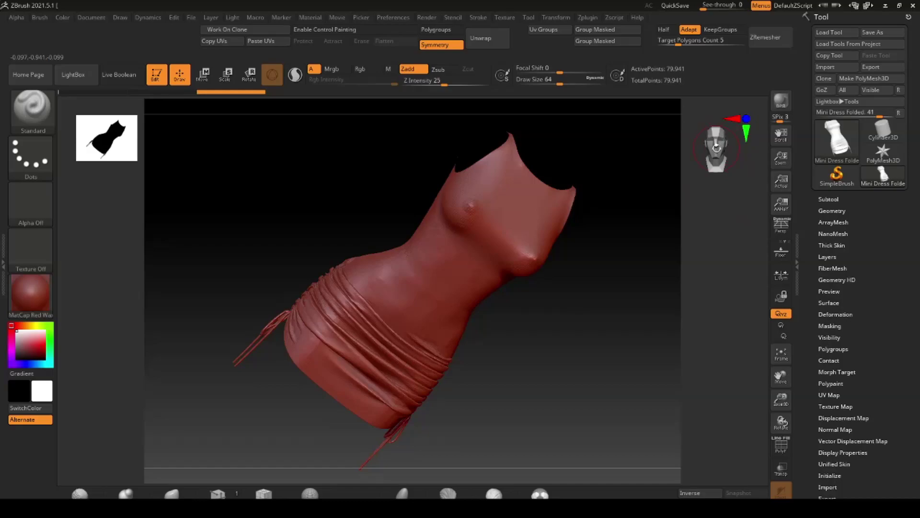
{"action": "left_click", "coordinate": [721, 152]}
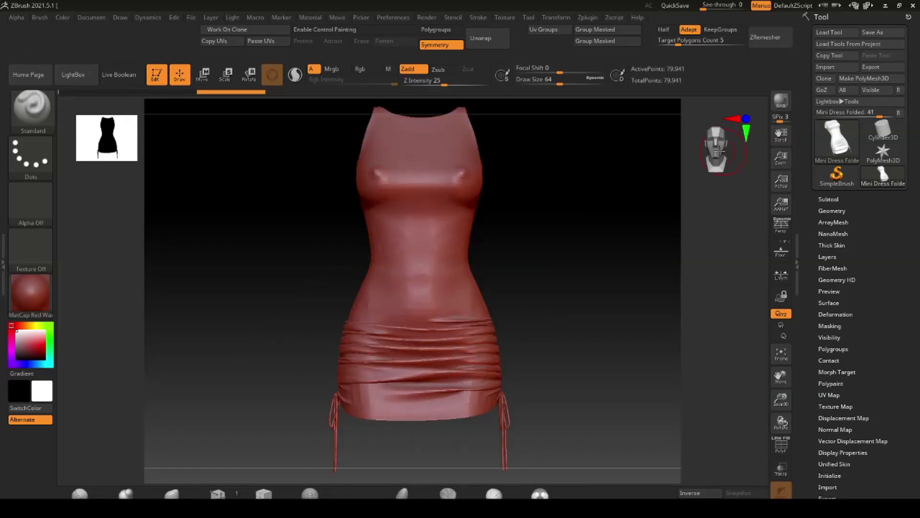
{"action": "left_click", "coordinate": [701, 150]}
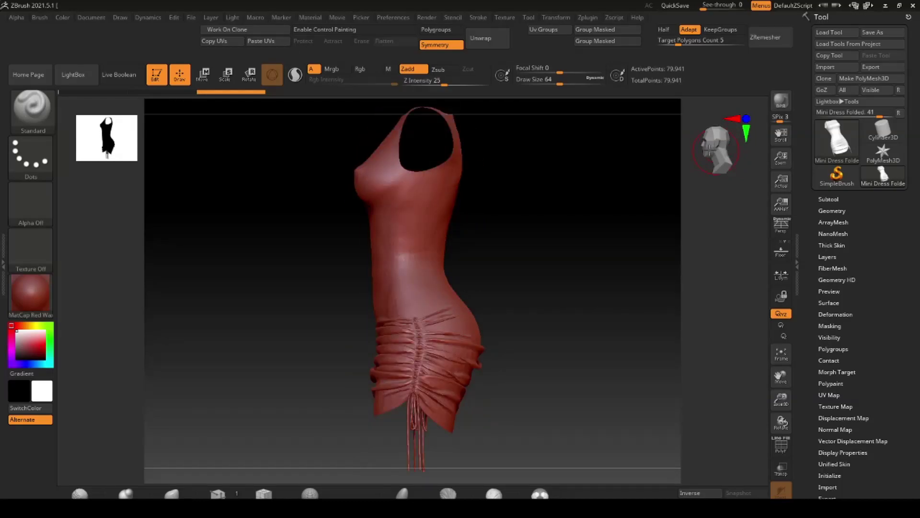
{"action": "left_click", "coordinate": [716, 152]}
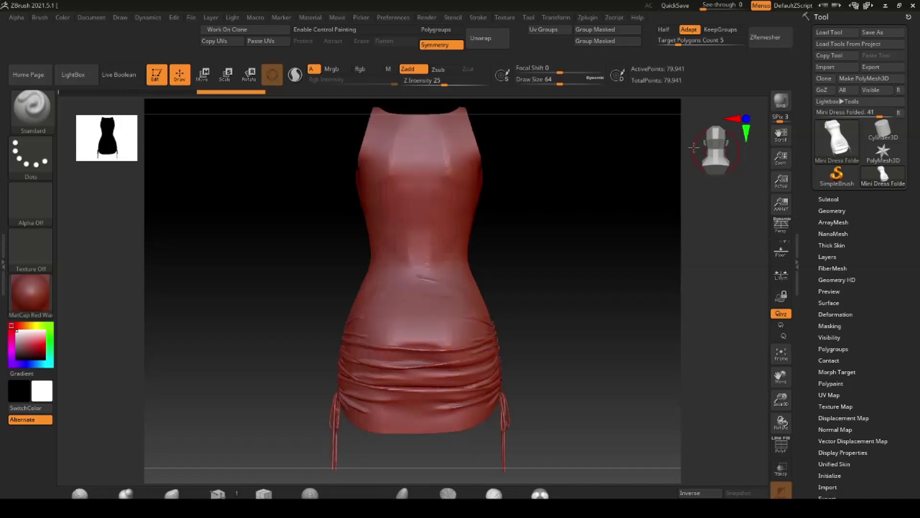
{"action": "left_click_drag", "start_coordinate": [637, 144], "coordinate": [666, 146]}
{"action": "mouse_move", "coordinate": [598, 164]}
{"action": "left_mouse_down"}
{"action": "mouse_move", "coordinate": [472, 283]}
{"action": "mouse_move", "coordinate": [376, 302]}
{"action": "mouse_move", "coordinate": [341, 146]}
{"action": "mouse_move", "coordinate": [554, 293]}
{"action": "mouse_move", "coordinate": [616, 134]}
{"action": "left_mouse_up"}
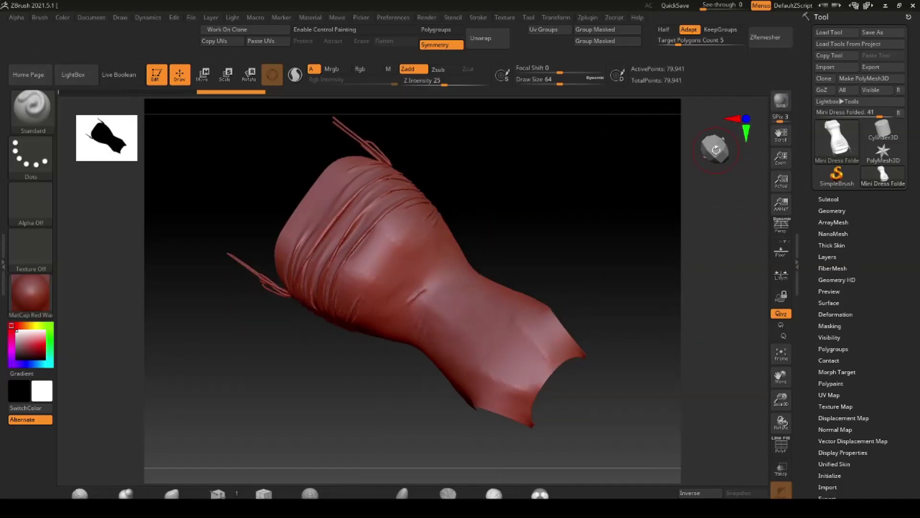
{"action": "left_click", "coordinate": [716, 150]}
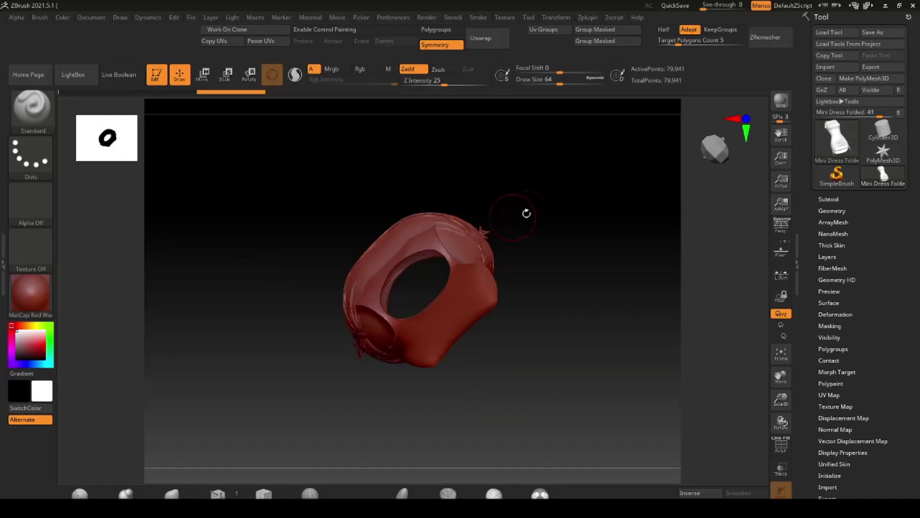
{"action": "left_click_drag", "start_coordinate": [607, 247], "coordinate": [585, 220]}
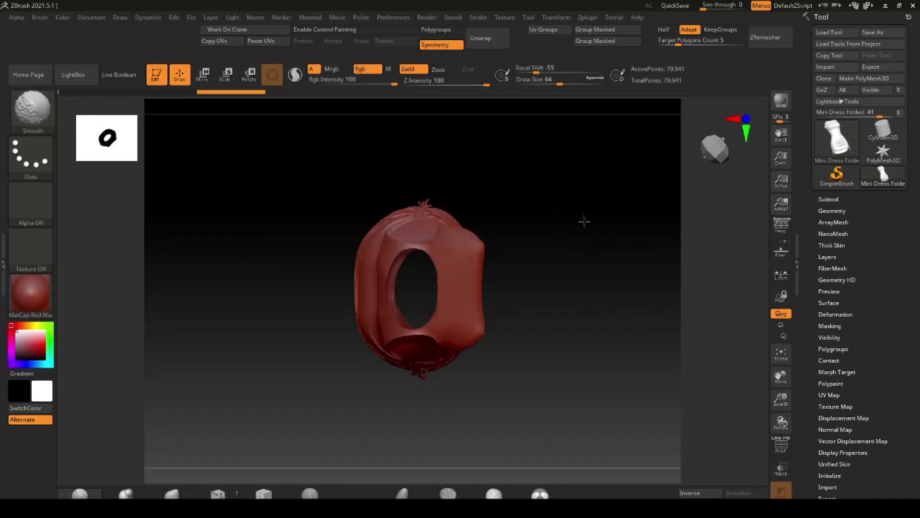
{"action": "left_click", "coordinate": [720, 149]}
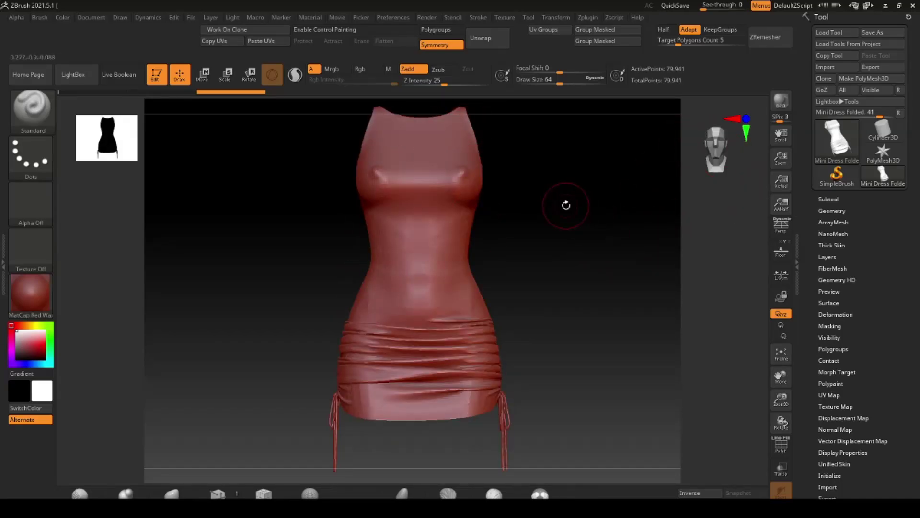
{"action": "mouse_move", "coordinate": [617, 216]}
{"action": "left_mouse_down"}
{"action": "mouse_move", "coordinate": [600, 246]}
{"action": "mouse_move", "coordinate": [530, 189]}
{"action": "mouse_move", "coordinate": [510, 222]}
{"action": "mouse_move", "coordinate": [534, 243]}
{"action": "mouse_move", "coordinate": [681, 237]}
{"action": "mouse_move", "coordinate": [390, 226]}
{"action": "mouse_move", "coordinate": [616, 232]}
{"action": "left_mouse_up"}
{"action": "key", "text": "shift"}
{"action": "mouse_move", "coordinate": [555, 191]}
{"action": "left_mouse_down"}
{"action": "mouse_move", "coordinate": [470, 153]}
{"action": "mouse_move", "coordinate": [552, 211]}
{"action": "mouse_move", "coordinate": [602, 220]}
{"action": "mouse_move", "coordinate": [484, 215]}
{"action": "mouse_move", "coordinate": [537, 220]}
{"action": "left_mouse_up"}
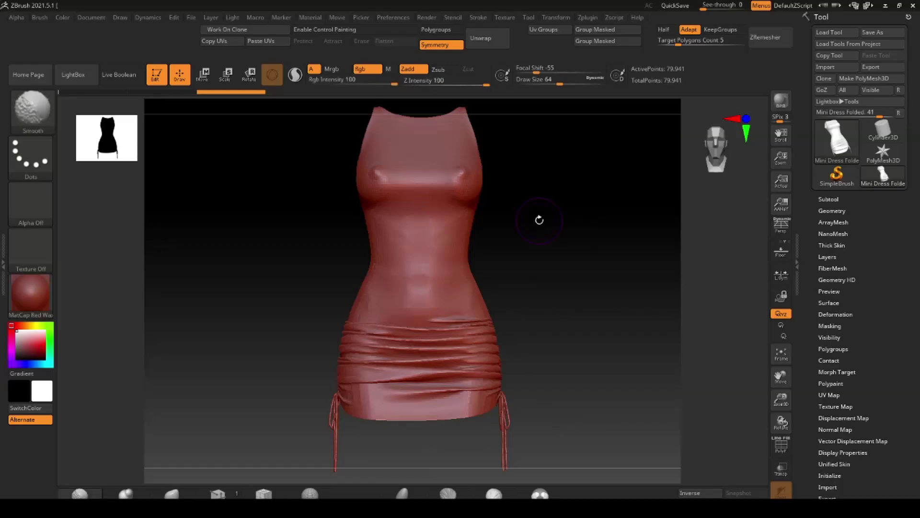
{"action": "mouse_move", "coordinate": [535, 179]}
{"action": "left_mouse_down"}
{"action": "mouse_move", "coordinate": [549, 225]}
{"action": "mouse_move", "coordinate": [501, 160]}
{"action": "mouse_move", "coordinate": [421, 188]}
{"action": "mouse_move", "coordinate": [598, 212]}
{"action": "mouse_move", "coordinate": [591, 225]}
{"action": "mouse_move", "coordinate": [538, 156]}
{"action": "mouse_move", "coordinate": [554, 185]}
{"action": "left_mouse_up"}
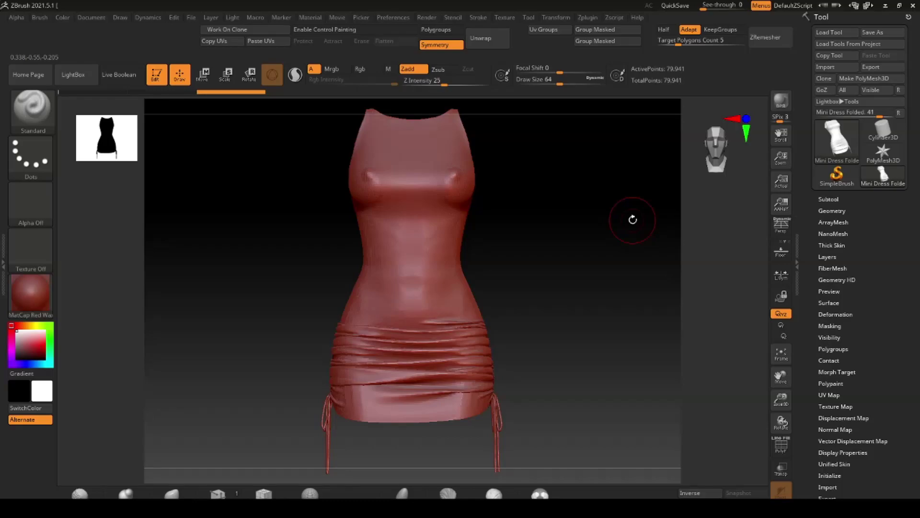
{"action": "mouse_move", "coordinate": [632, 219]}
{"action": "left_mouse_down", "text": "alt"}
{"action": "mouse_move", "coordinate": [534, 226]}
{"action": "mouse_move", "coordinate": [602, 235]}
{"action": "mouse_move", "coordinate": [506, 206]}
{"action": "mouse_move", "coordinate": [559, 232]}
{"action": "mouse_move", "coordinate": [761, 230]}
{"action": "mouse_move", "coordinate": [800, 250]}
{"action": "mouse_move", "coordinate": [564, 188]}
{"action": "mouse_move", "coordinate": [583, 184]}
{"action": "left_mouse_up", "text": "alt"}
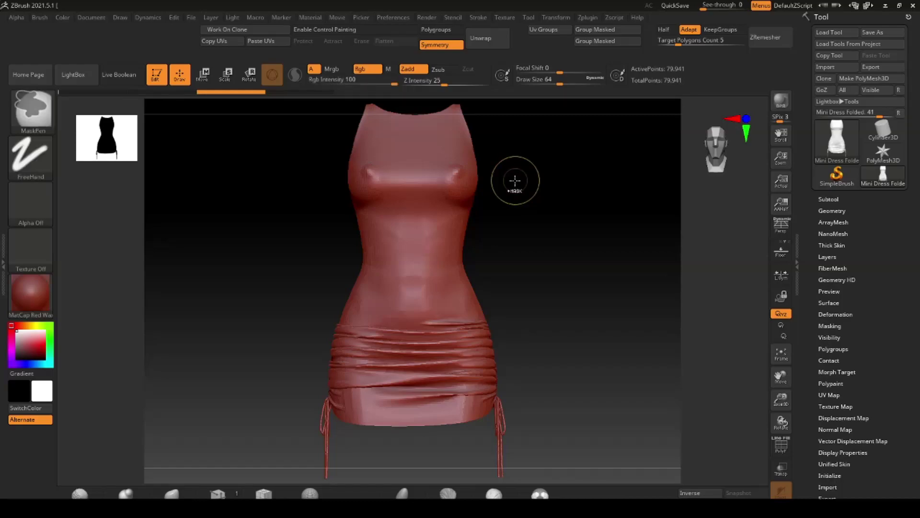
{"action": "right_click_drag", "start_coordinate": [509, 163], "coordinate": [512, 169], "text": "ctrl"}
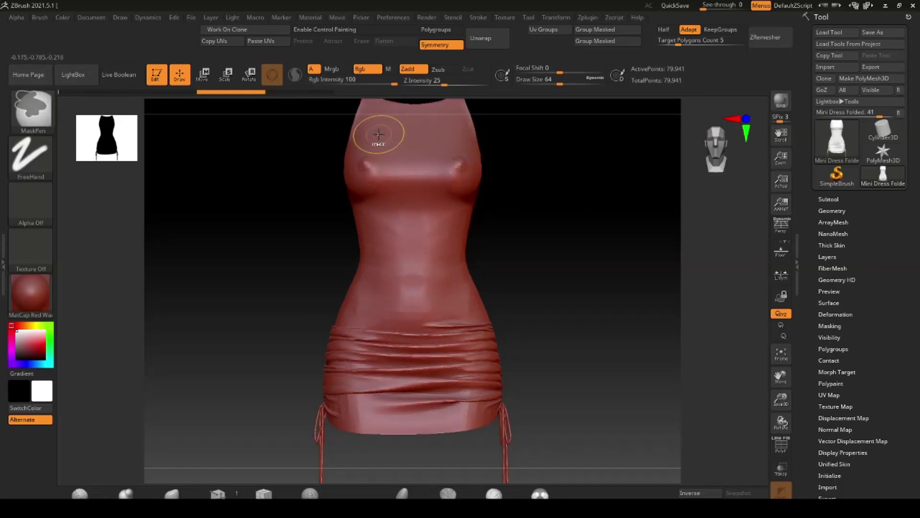
{"action": "left_click_drag", "start_coordinate": [376, 128], "coordinate": [467, 302], "text": "ctrl"}
{"action": "mouse_move", "coordinate": [355, 144]}
{"action": "left_mouse_down", "text": "ctrl"}
{"action": "mouse_move", "coordinate": [460, 139]}
{"action": "mouse_move", "coordinate": [497, 168]}
{"action": "left_mouse_up", "text": "ctrl"}
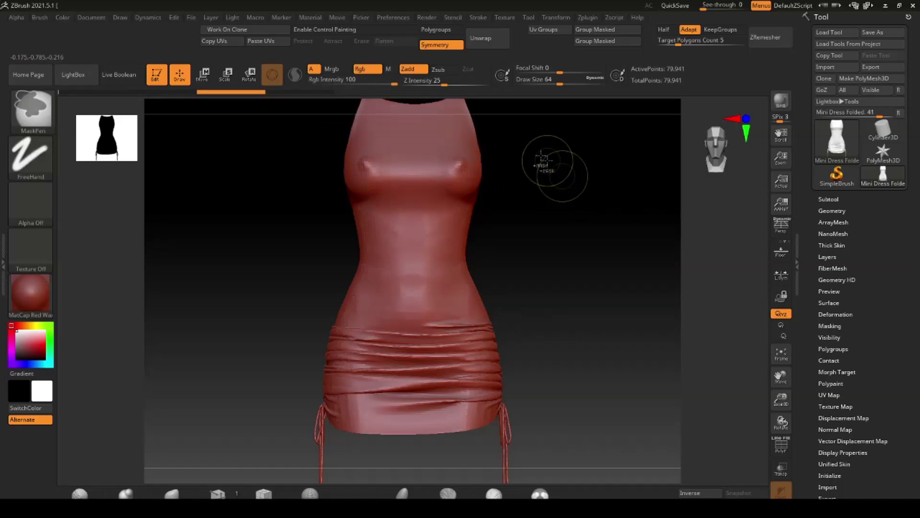
{"action": "mouse_move", "coordinate": [530, 154]}
{"action": "left_mouse_down", "text": "alt"}
{"action": "mouse_move", "coordinate": [612, 289]}
{"action": "mouse_move", "coordinate": [504, 133]}
{"action": "mouse_move", "coordinate": [650, 328]}
{"action": "mouse_move", "coordinate": [460, 141]}
{"action": "mouse_move", "coordinate": [539, 276]}
{"action": "mouse_move", "coordinate": [618, 317]}
{"action": "mouse_move", "coordinate": [483, 257]}
{"action": "mouse_move", "coordinate": [480, 153]}
{"action": "mouse_move", "coordinate": [650, 331]}
{"action": "mouse_move", "coordinate": [565, 269]}
{"action": "mouse_move", "coordinate": [479, 158]}
{"action": "mouse_move", "coordinate": [536, 297]}
{"action": "mouse_move", "coordinate": [489, 218]}
{"action": "left_mouse_up", "text": "alt"}
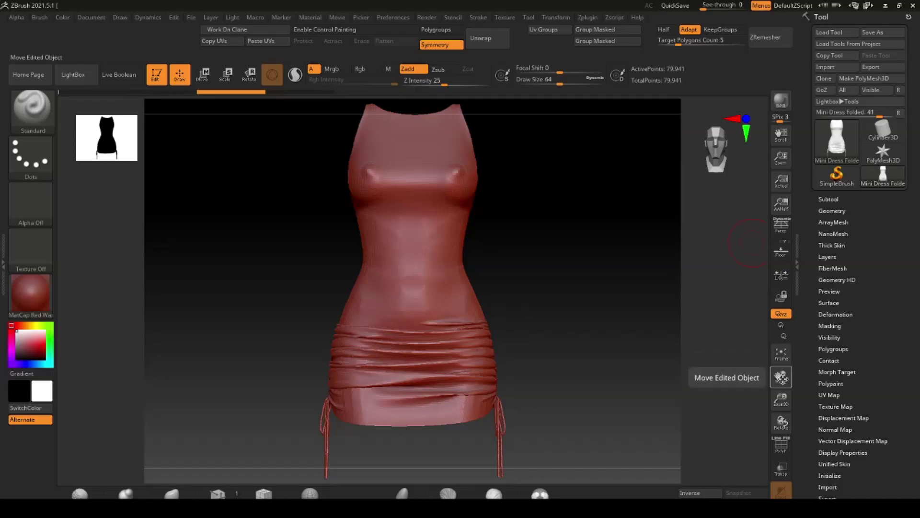
{"action": "mouse_move", "coordinate": [781, 378]}
{"action": "left_mouse_down"}
{"action": "mouse_move", "coordinate": [780, 402]}
{"action": "mouse_move", "coordinate": [705, 385]}
{"action": "mouse_move", "coordinate": [420, 263]}
{"action": "left_mouse_up"}
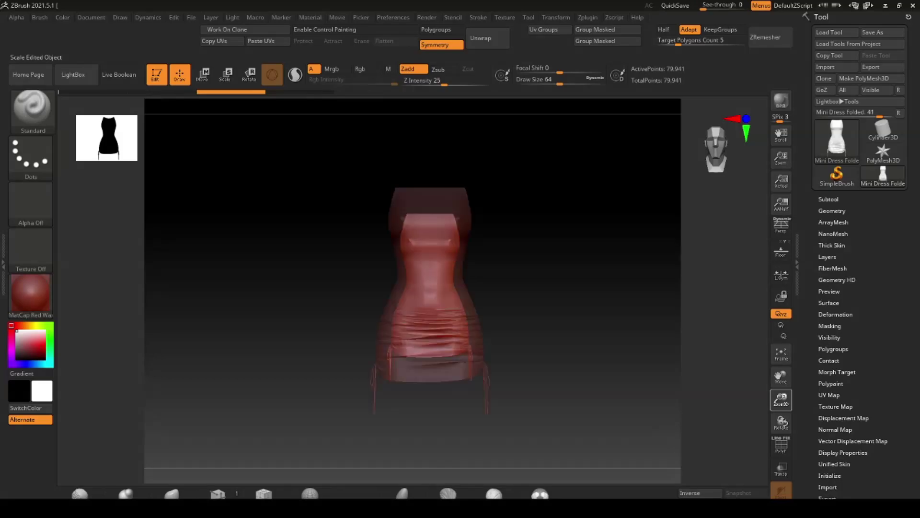
{"action": "mouse_move", "coordinate": [419, 263]}
{"action": "left_mouse_down"}
{"action": "mouse_move", "coordinate": [746, 415]}
{"action": "mouse_move", "coordinate": [888, 245]}
{"action": "mouse_move", "coordinate": [899, 168]}
{"action": "left_mouse_up"}
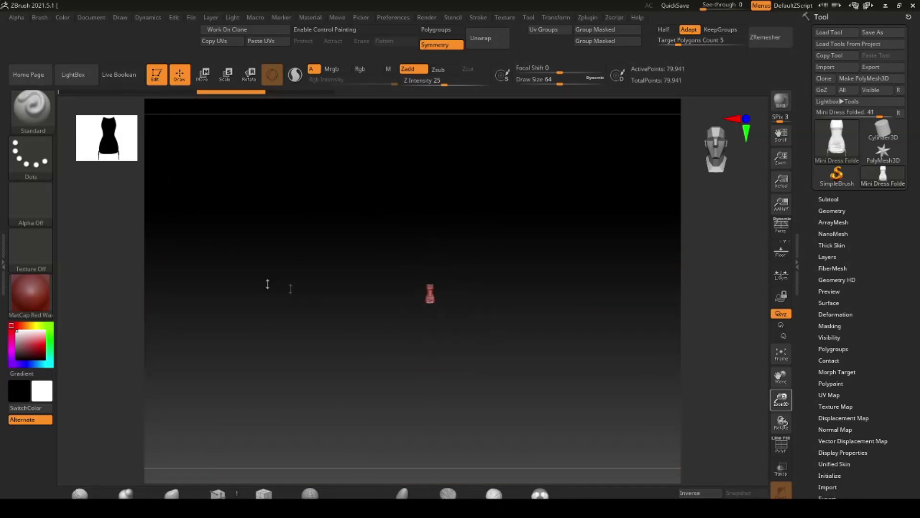
{"action": "mouse_move", "coordinate": [543, 279]}
{"action": "left_mouse_down"}
{"action": "mouse_move", "coordinate": [647, 405]}
{"action": "mouse_move", "coordinate": [788, 371]}
{"action": "left_mouse_up"}
{"action": "left_click_drag", "start_coordinate": [601, 259], "coordinate": [601, 356]}
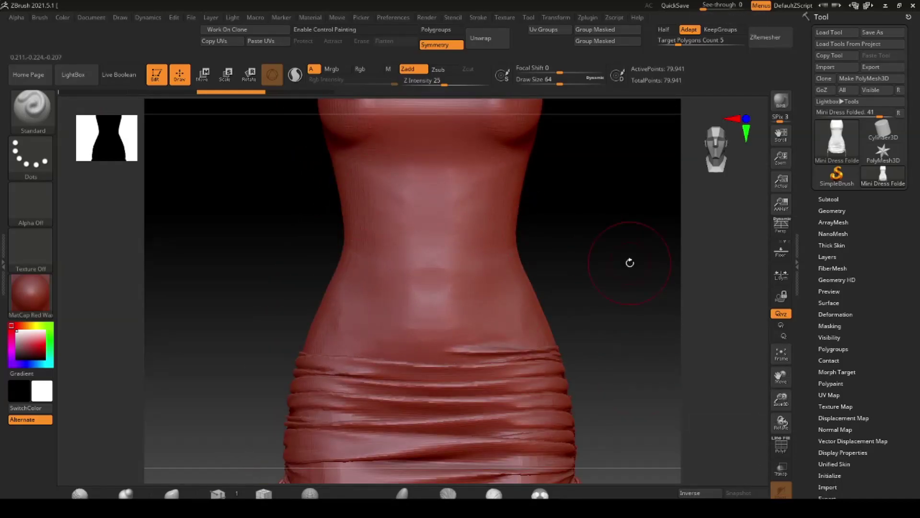
{"action": "key", "text": "f"}
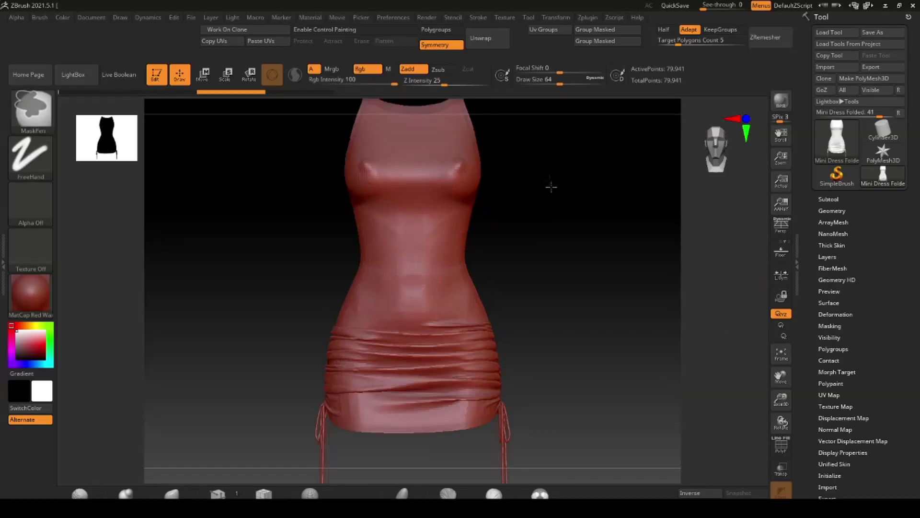
{"action": "right_click_drag", "start_coordinate": [551, 185], "coordinate": [573, 219], "text": "ctrl"}
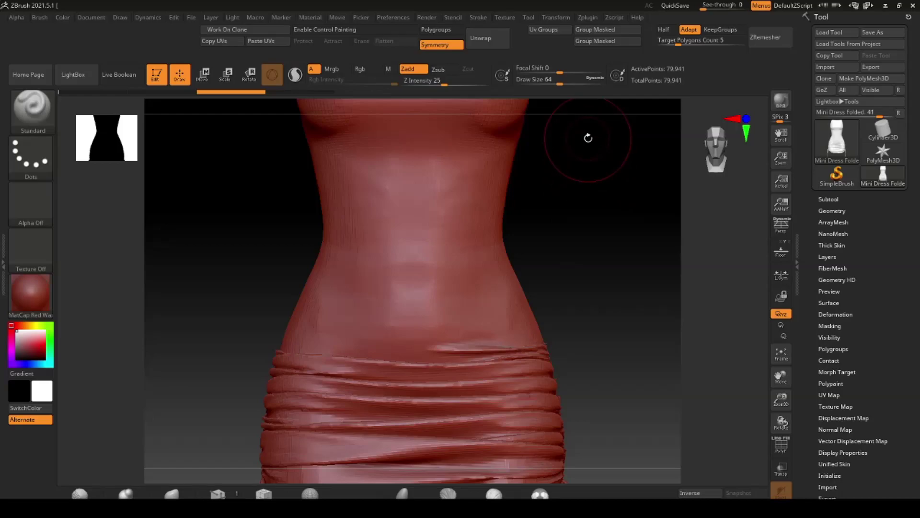
{"action": "right_click_drag", "start_coordinate": [585, 178], "coordinate": [581, 293], "text": "alt"}
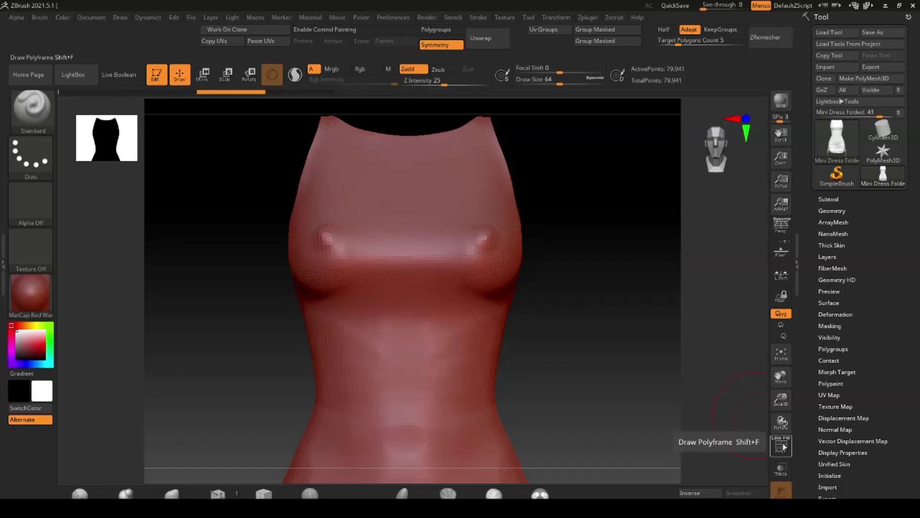
{"action": "left_click", "coordinate": [784, 446]}
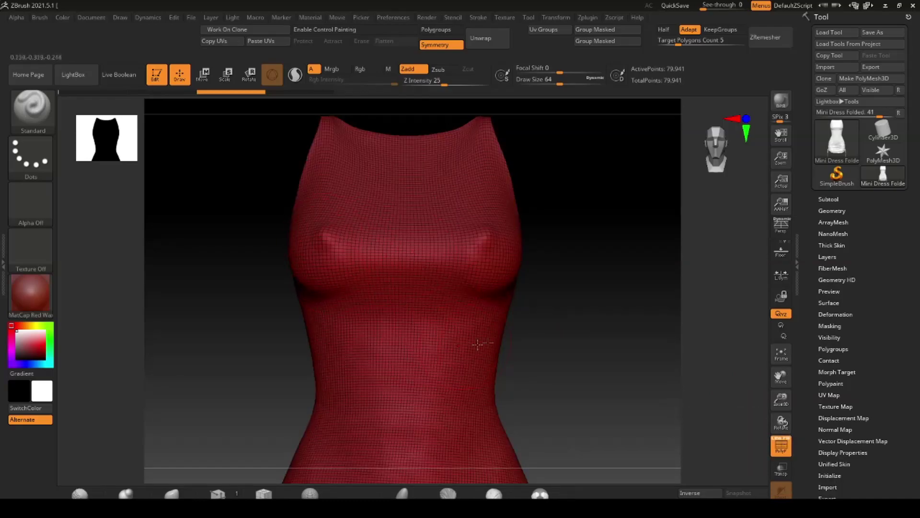
{"action": "left_click_drag", "start_coordinate": [551, 236], "coordinate": [555, 182], "text": "alt"}
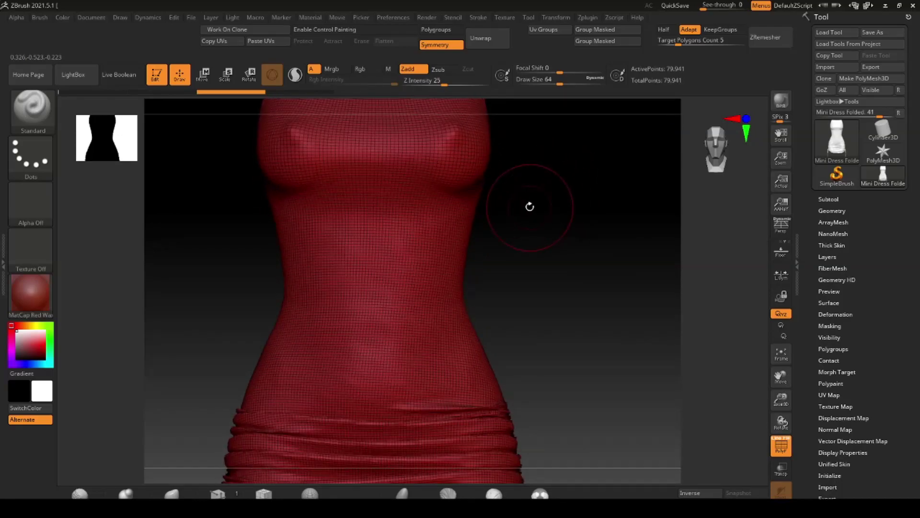
{"action": "right_click_drag", "start_coordinate": [530, 207], "coordinate": [454, 169], "text": "ctrl"}
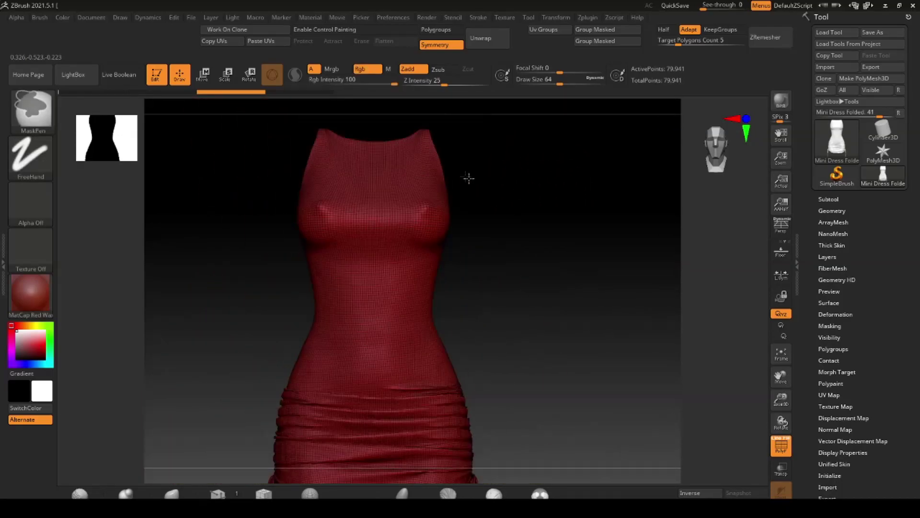
{"action": "left_click_drag", "start_coordinate": [454, 179], "coordinate": [556, 221], "text": "alt"}
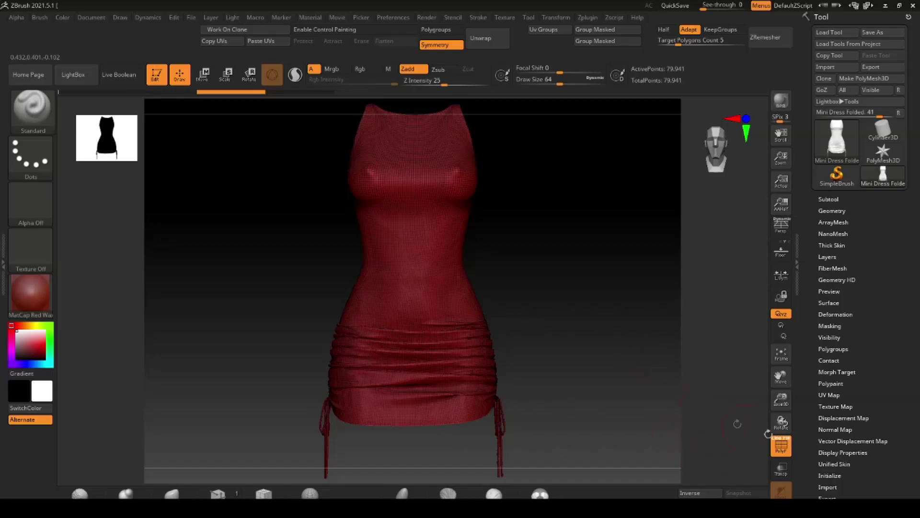
{"action": "left_click", "coordinate": [781, 445]}
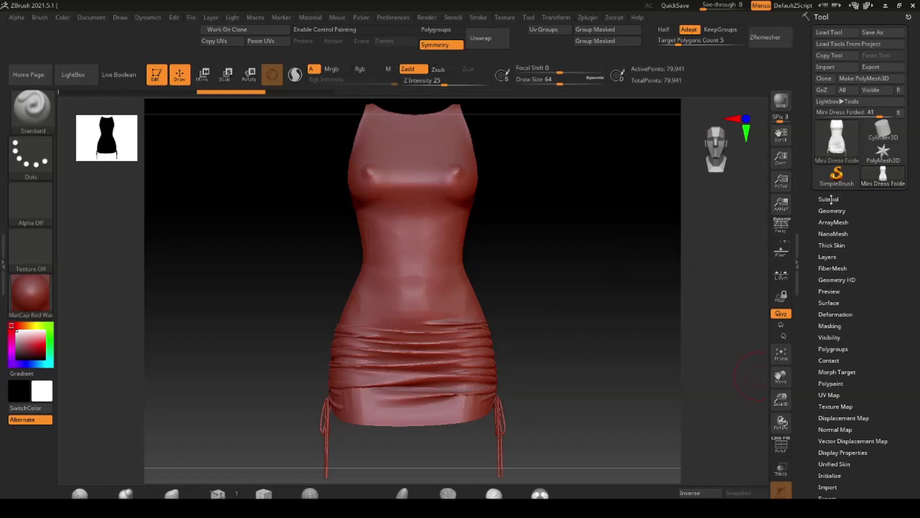
Step: Expand the Subtool sub-palette to list the Mini Dress Folded subtool
{"action": "left_click", "coordinate": [830, 198]}
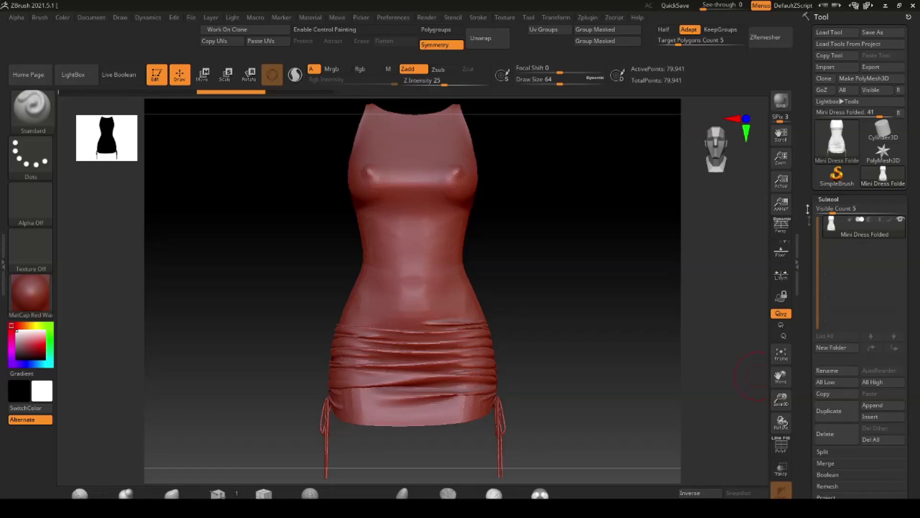
{"action": "left_click_drag", "start_coordinate": [804, 224], "coordinate": [808, 215]}
{"action": "mouse_move", "coordinate": [829, 410]}
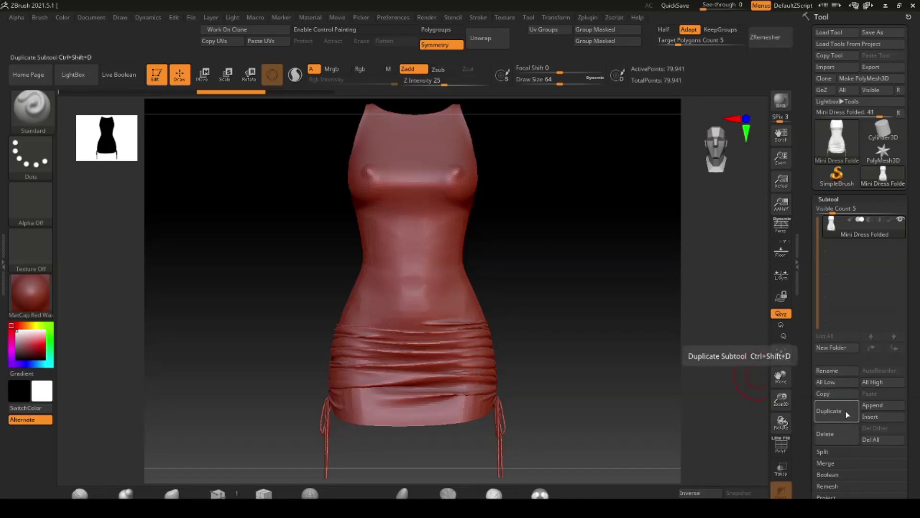
Step: Duplicate the Mini Dress Folded subtool, creating Mini Dress Folded1
{"action": "left_click", "coordinate": [847, 413]}
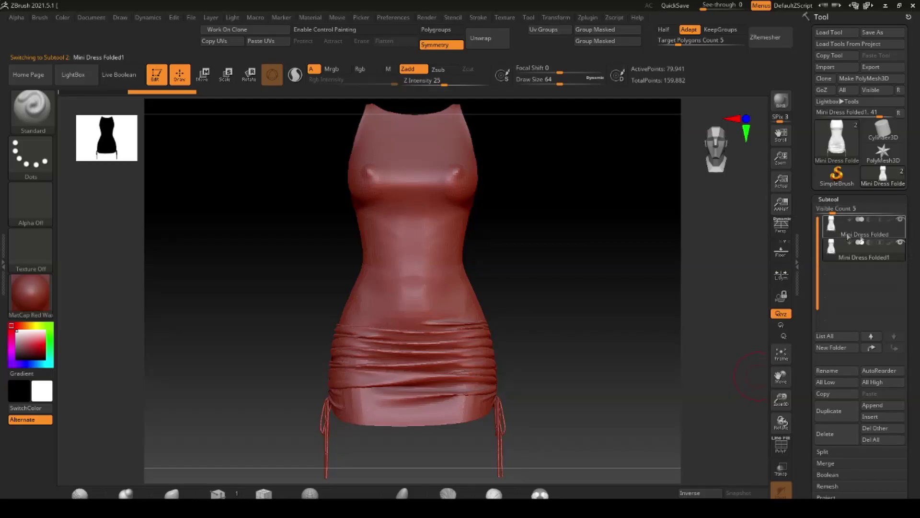
Step: Rename the duplicated subtool to 'Mini Dress Remesh'
{"action": "left_click", "coordinate": [835, 371]}
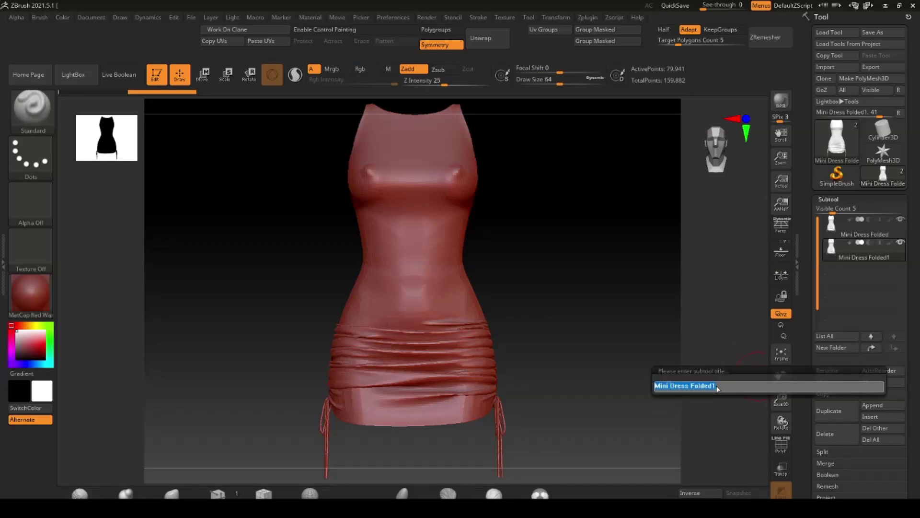
{"action": "key", "text": "BackSpace"}
{"action": "key", "text": "BackSpace"}
{"action": "key", "text": "BackSpace"}
{"action": "type", "text": "R"}
{"action": "type", "text": "emesh"}
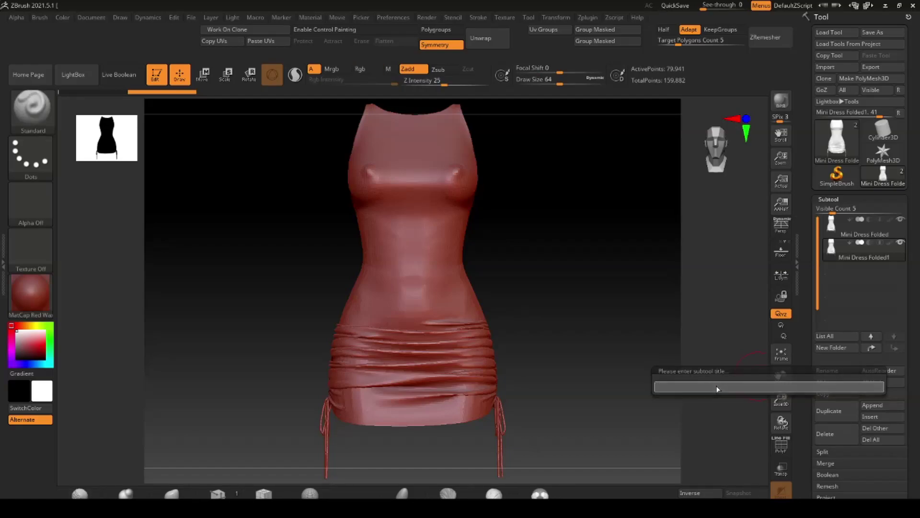
{"action": "key", "text": "Return"}
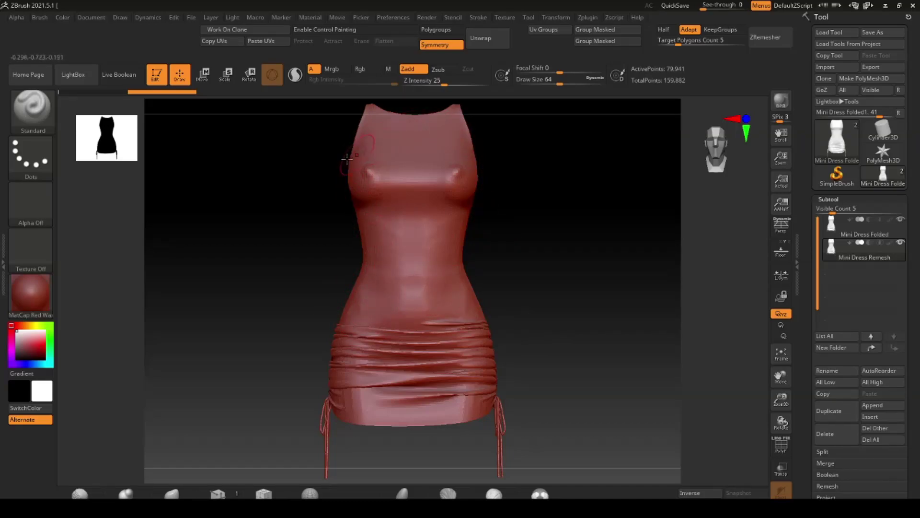
Step: Enable Dynamic Subdiv on Mini Dress Remesh and hide the original Mini Dress Folded
{"action": "key", "text": "d"}
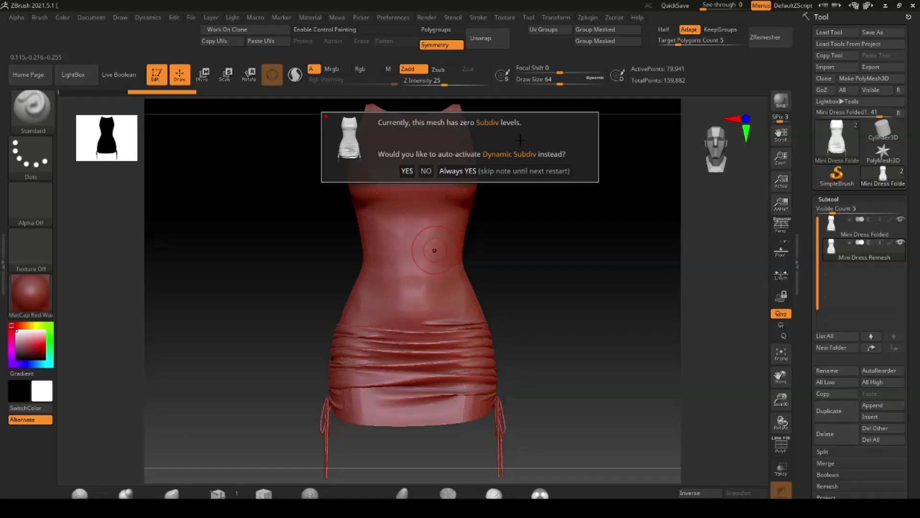
{"action": "left_click", "coordinate": [407, 170]}
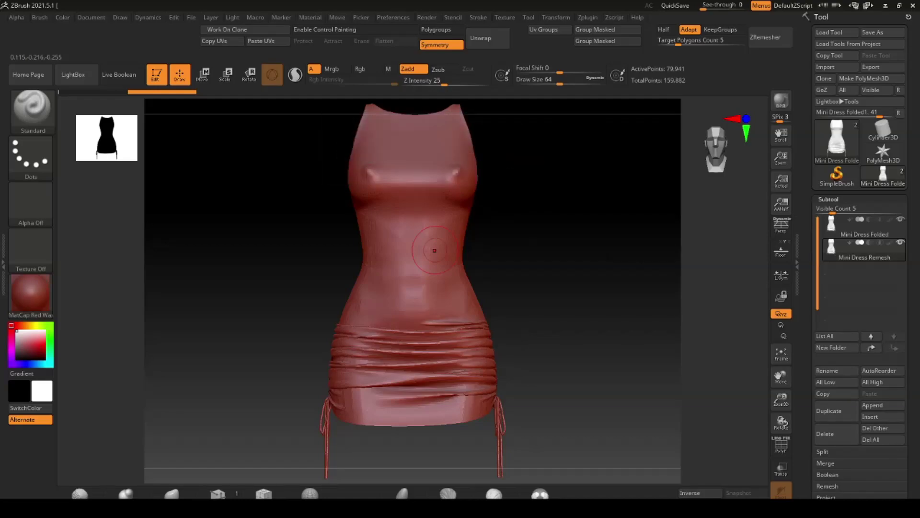
{"action": "left_click", "coordinate": [901, 220]}
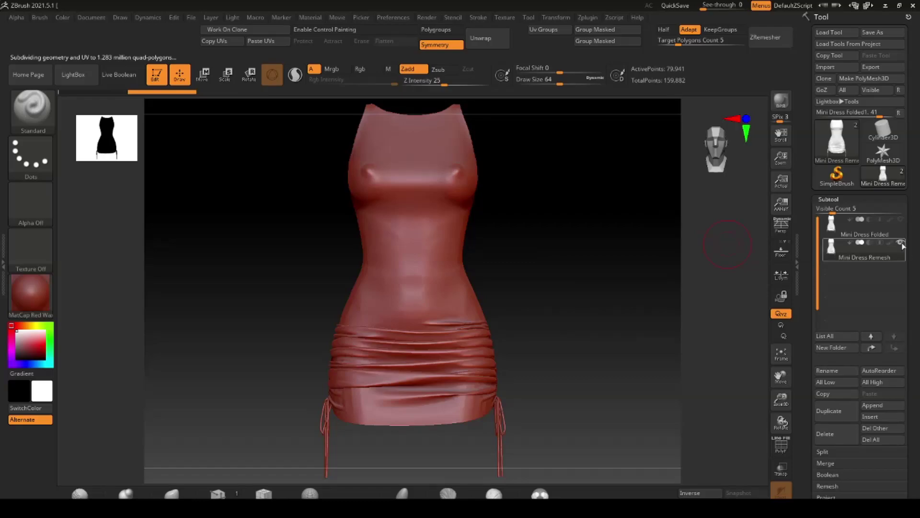
{"action": "mouse_move", "coordinate": [864, 229]}
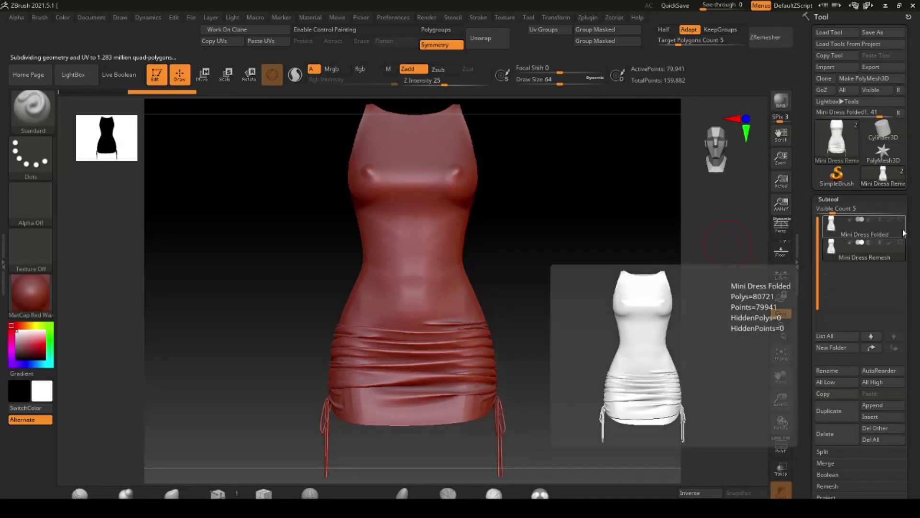
Step: Move Mini Dress Folded below Mini Dress Remesh in the subtool list, keeping it hidden
{"action": "left_click", "coordinate": [901, 220]}
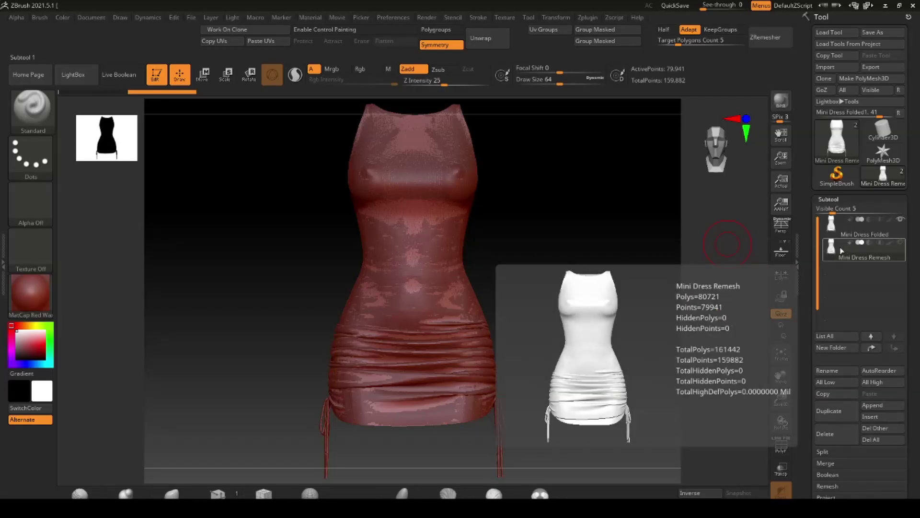
{"action": "left_click_drag", "start_coordinate": [845, 220], "coordinate": [842, 251]}
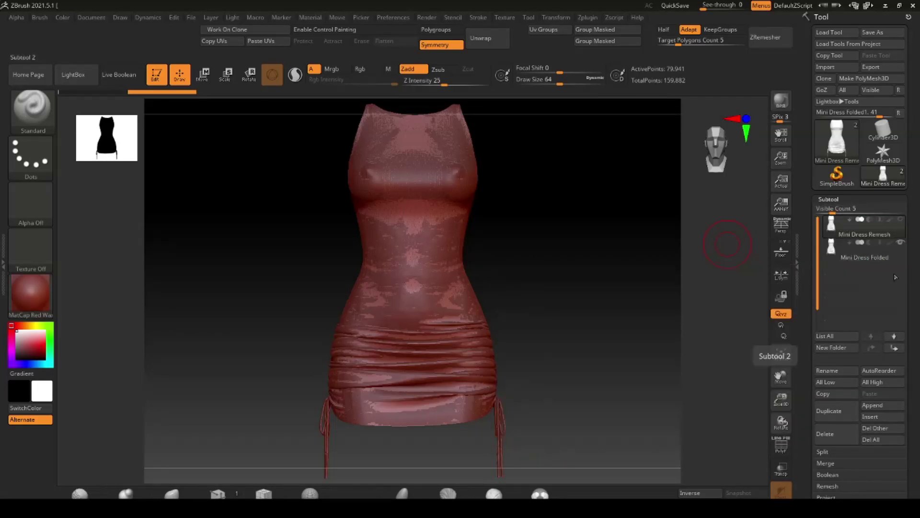
{"action": "mouse_move", "coordinate": [902, 244]}
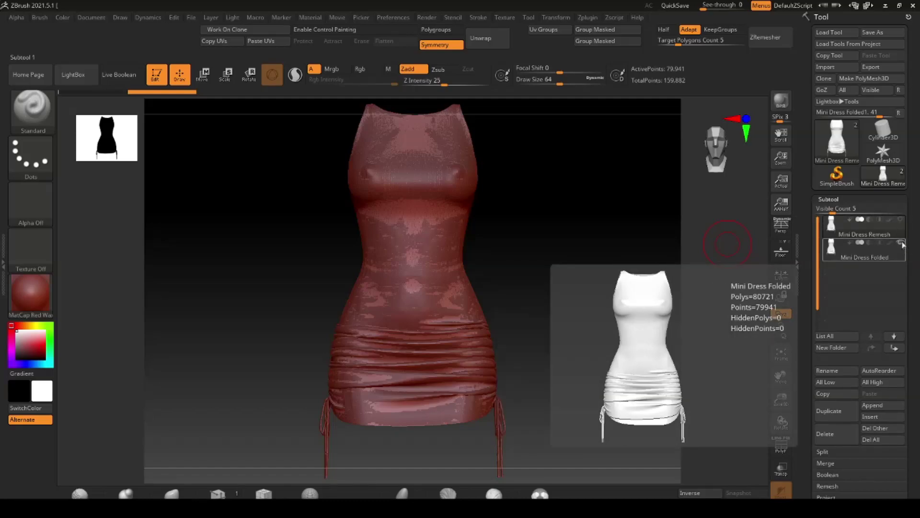
{"action": "left_click", "coordinate": [903, 244]}
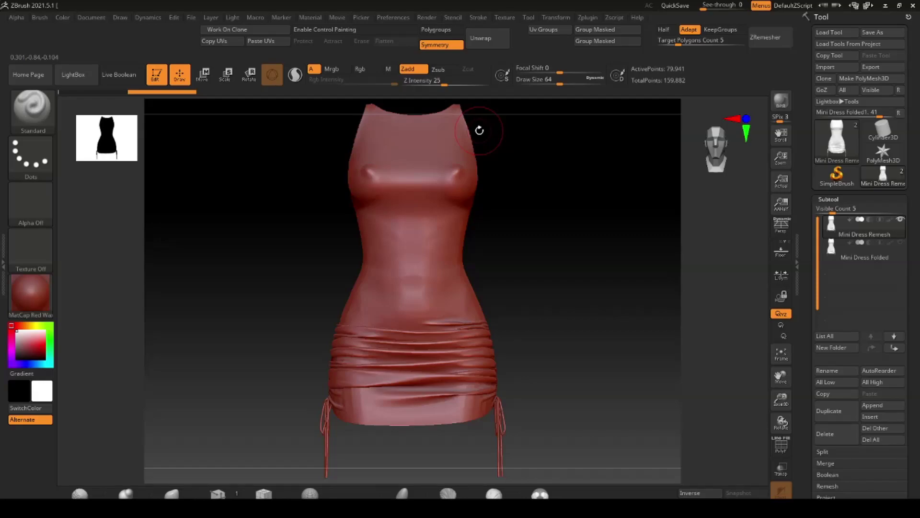
Step: Turn on the PolyF wireframe and orbit the remeshed dress to inspect its topology
{"action": "left_click", "coordinate": [783, 446]}
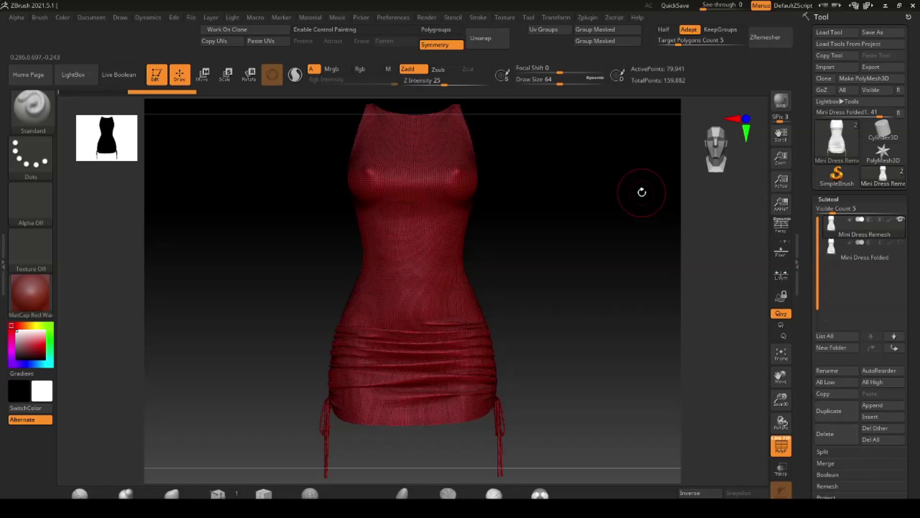
{"action": "left_click_drag", "start_coordinate": [637, 194], "coordinate": [530, 242]}
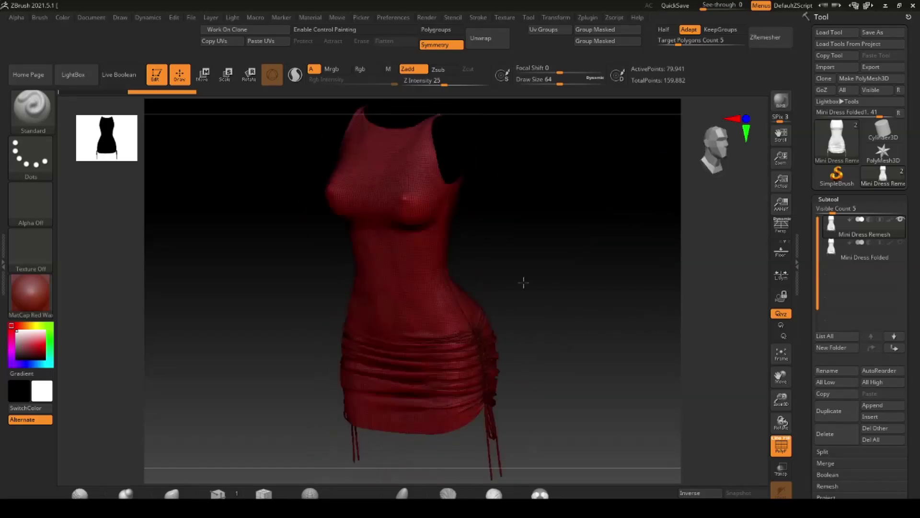
{"action": "mouse_move", "coordinate": [613, 233]}
{"action": "left_mouse_down"}
{"action": "mouse_move", "coordinate": [497, 216]}
{"action": "mouse_move", "coordinate": [539, 211]}
{"action": "mouse_move", "coordinate": [575, 235]}
{"action": "mouse_move", "coordinate": [612, 242]}
{"action": "mouse_move", "coordinate": [546, 245]}
{"action": "left_mouse_up"}
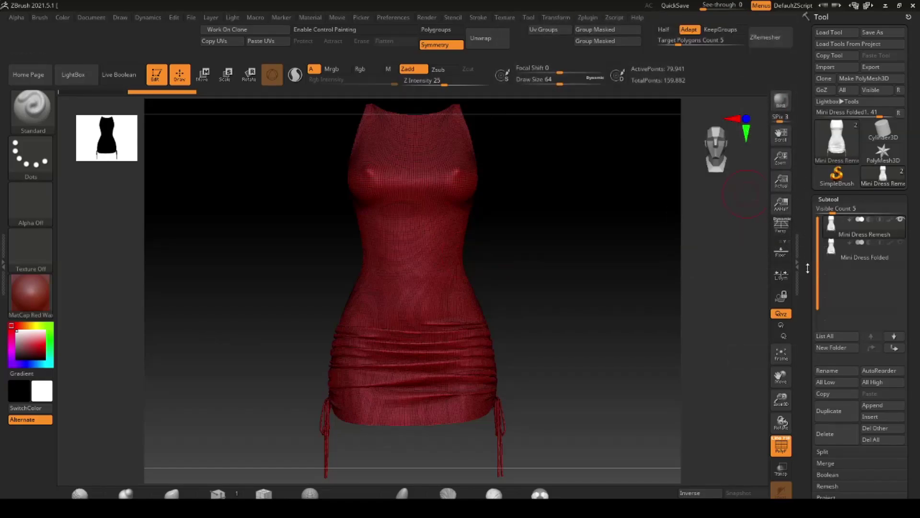
Step: Expand the Geometry and ZRemesher settings in the Tool palette
{"action": "scroll", "coordinate": [831, 184], "scroll_direction": "down", "scroll_amount": 5}
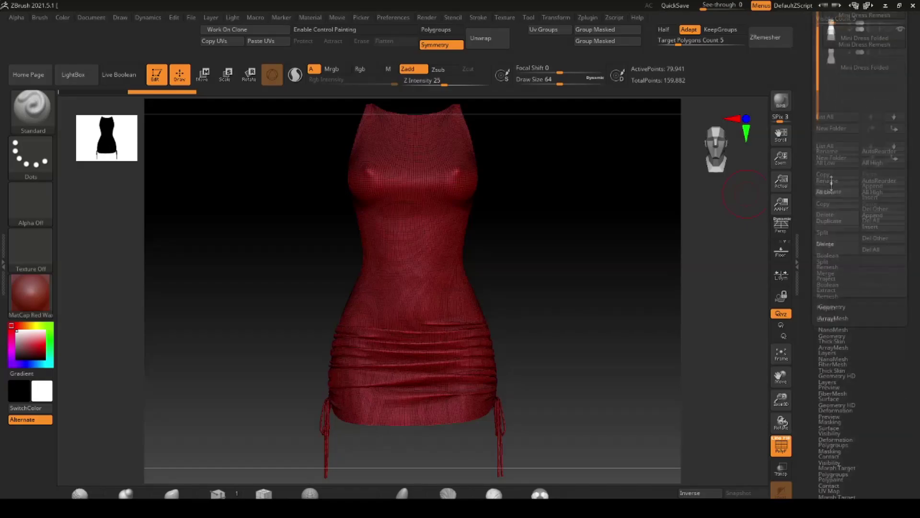
{"action": "scroll", "coordinate": [831, 183], "scroll_direction": "down", "scroll_amount": 5}
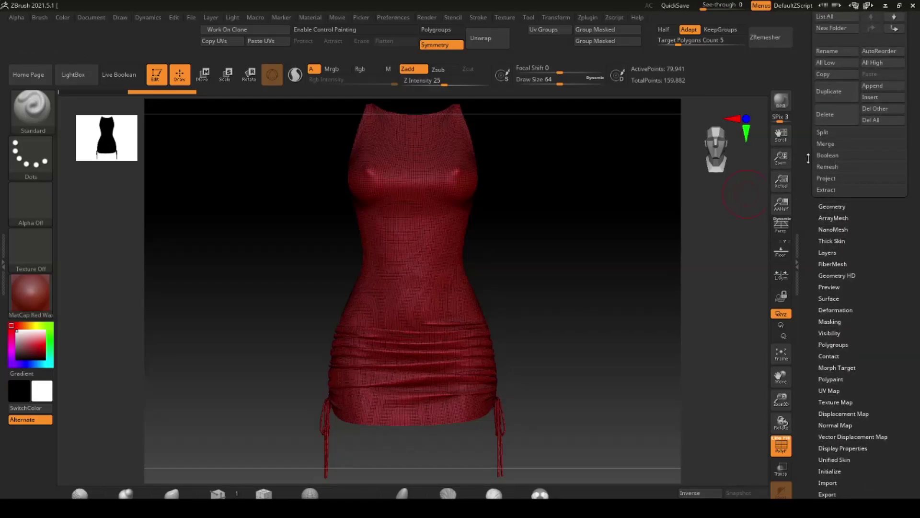
{"action": "left_click", "coordinate": [836, 207]}
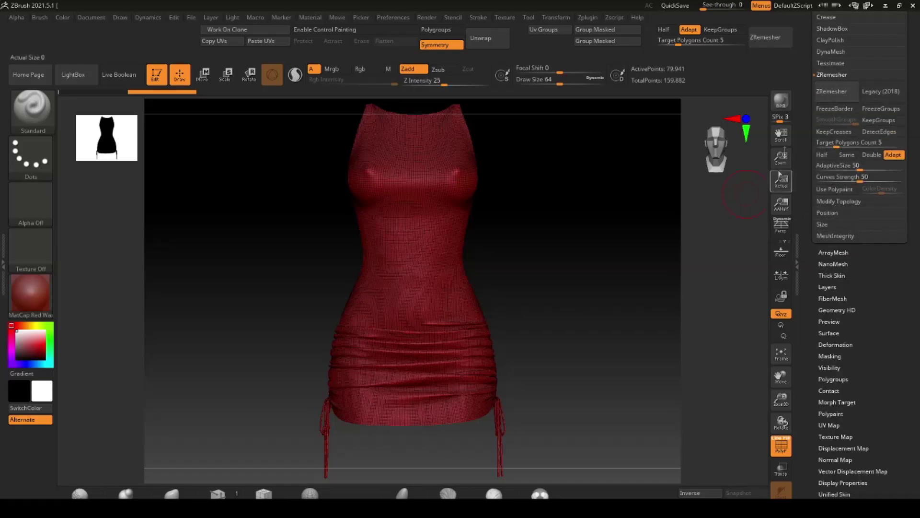
{"action": "scroll", "coordinate": [812, 194], "scroll_direction": "up", "scroll_amount": 4}
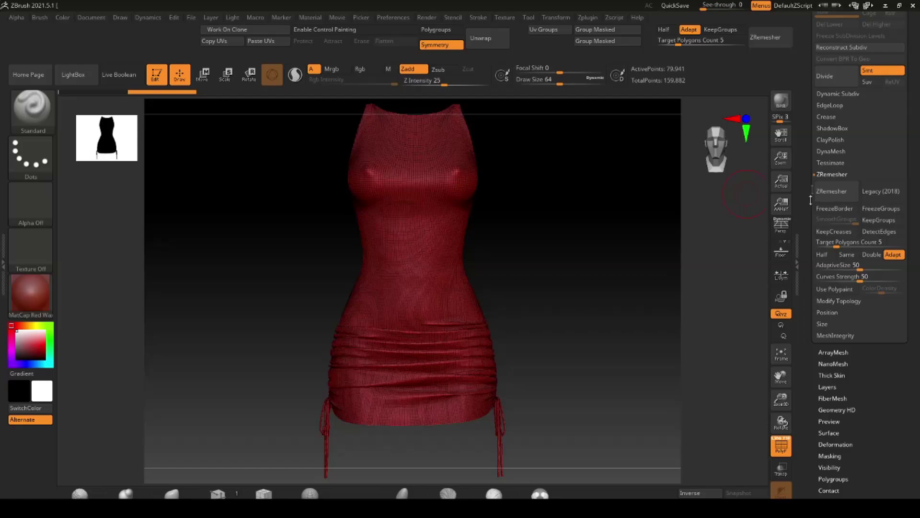
{"action": "scroll", "coordinate": [811, 199], "scroll_direction": "up", "scroll_amount": 3}
{"action": "scroll", "coordinate": [815, 259], "scroll_direction": "up", "scroll_amount": 3}
Step: Collapse the Geometry subpalette so all Tool sections show again
{"action": "left_click", "coordinate": [830, 166]}
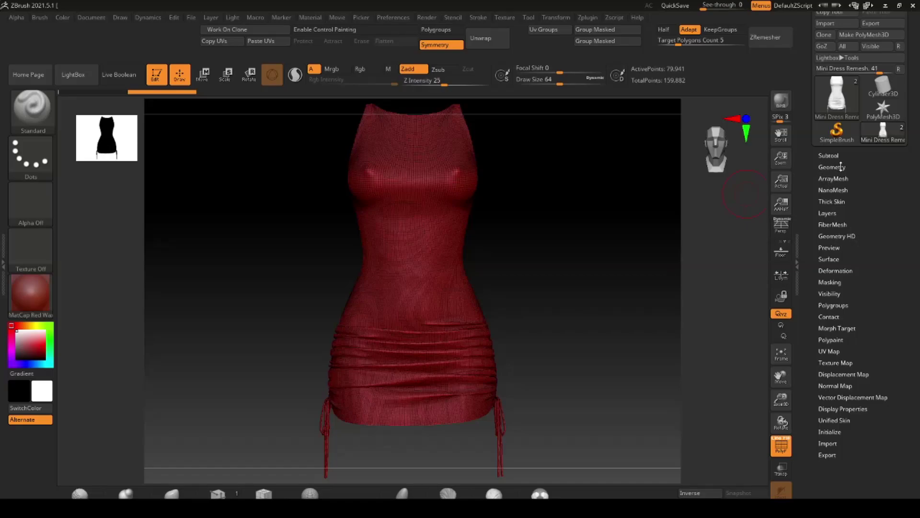
{"action": "left_click", "coordinate": [841, 167]}
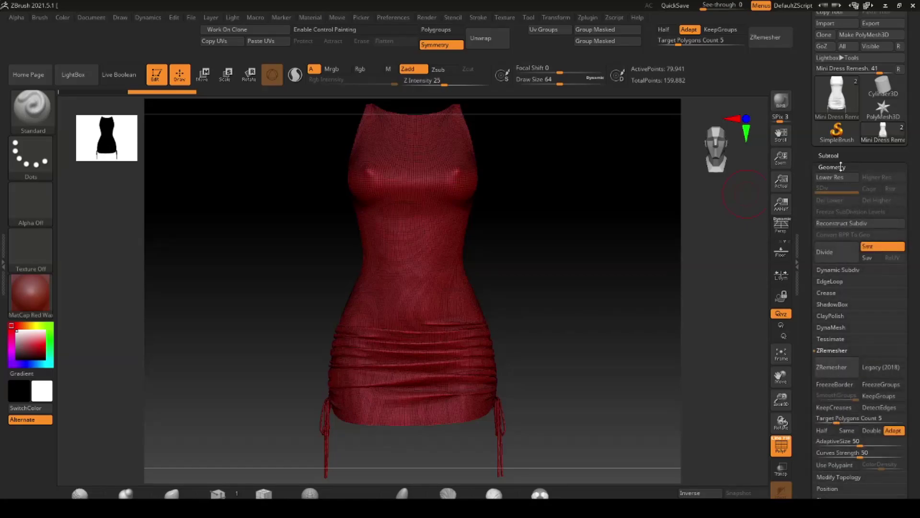
{"action": "scroll", "coordinate": [815, 152], "scroll_direction": "down", "scroll_amount": 2}
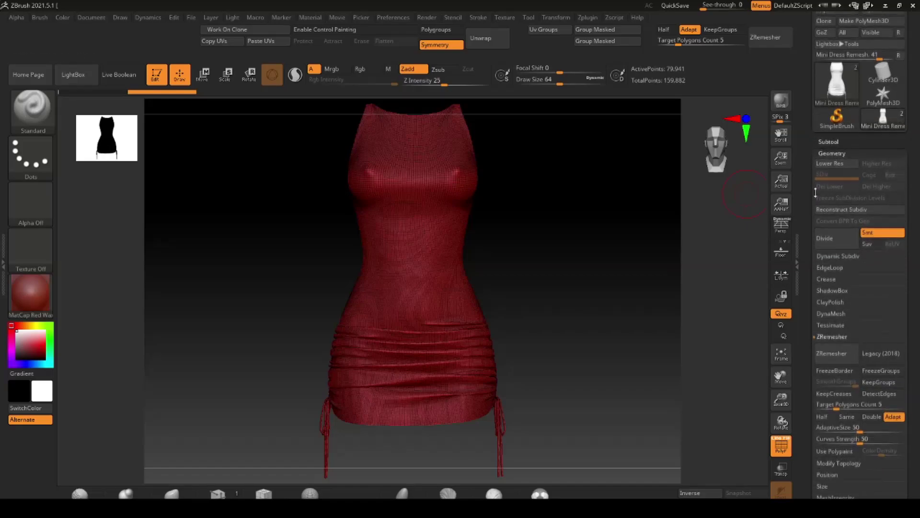
{"action": "scroll", "coordinate": [815, 153], "scroll_direction": "down", "scroll_amount": 2}
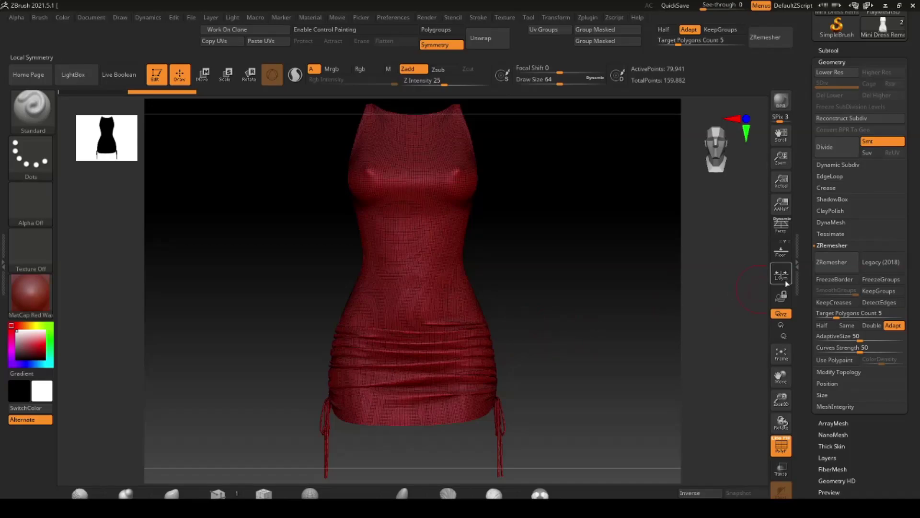
{"action": "left_click", "coordinate": [835, 267]}
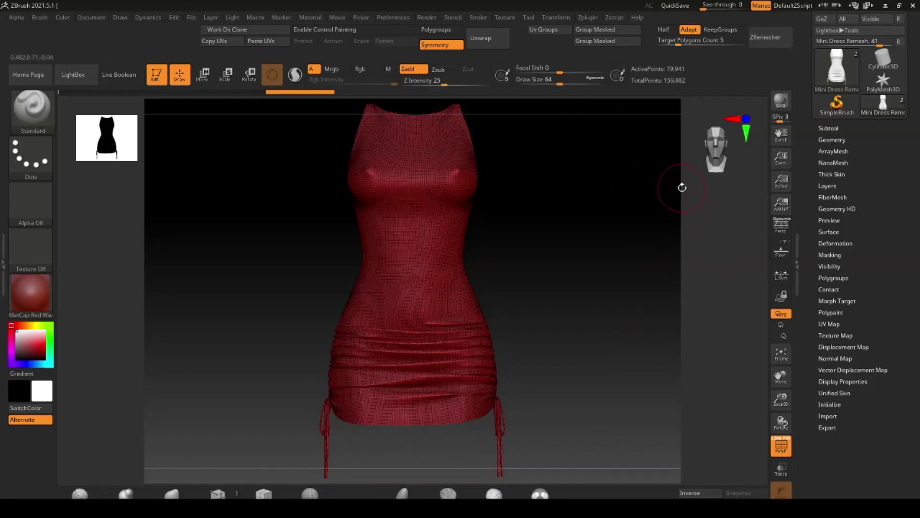
Step: Expand the dress's UV Map settings at 2048 size, previewing Morph UV on and off
{"action": "left_click", "coordinate": [828, 323]}
{"action": "left_click", "coordinate": [846, 335]}
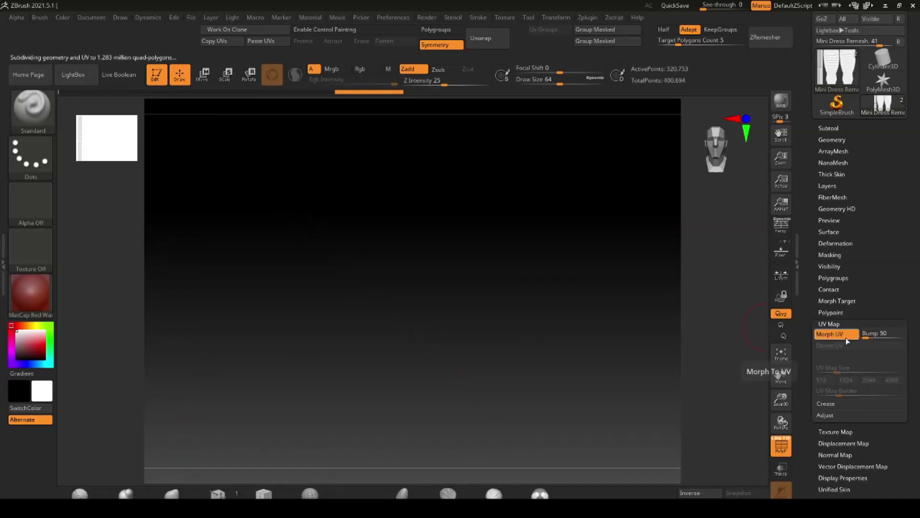
{"action": "left_click", "coordinate": [847, 339]}
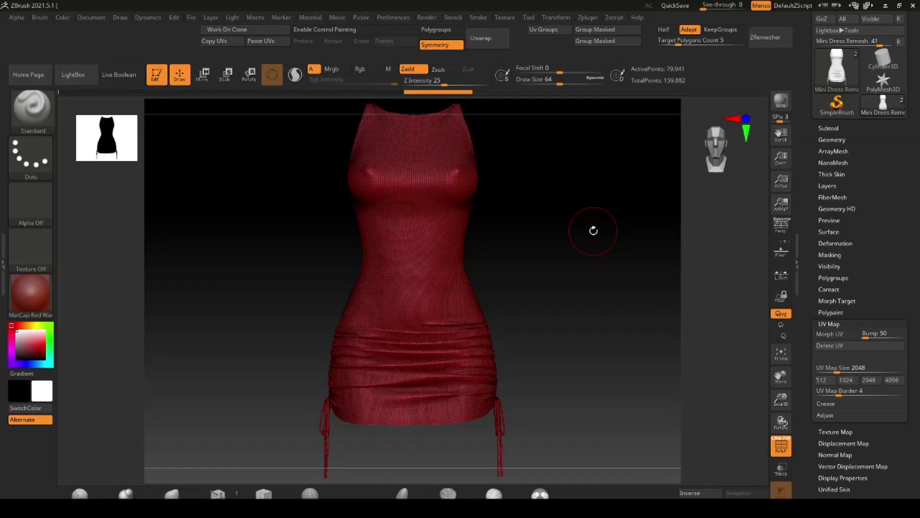
Step: Under Geometry > ZRemesher, set Target Polygons Count to 5 and enable Adapt
{"action": "left_click", "coordinate": [832, 140]}
{"action": "scroll", "coordinate": [809, 172], "scroll_direction": "down", "scroll_amount": 3}
{"action": "scroll", "coordinate": [806, 178], "scroll_direction": "down", "scroll_amount": 3}
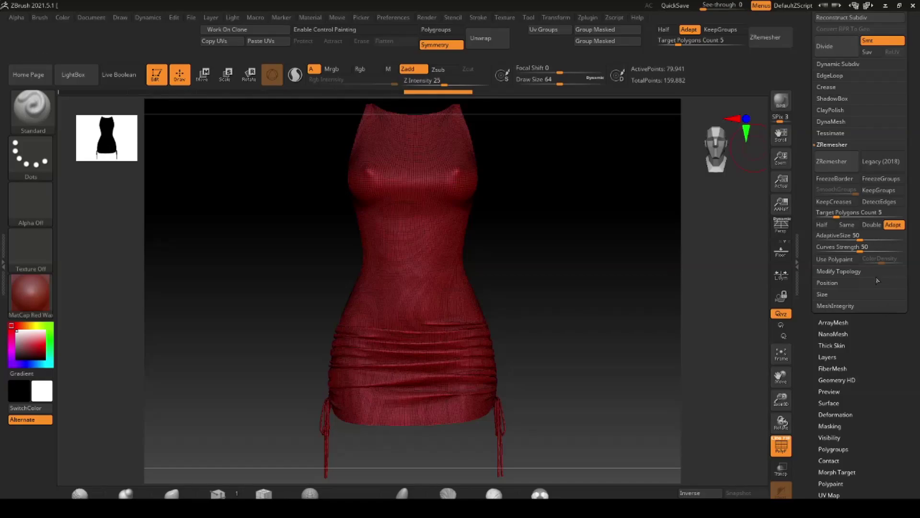
{"action": "left_click", "coordinate": [827, 213]}
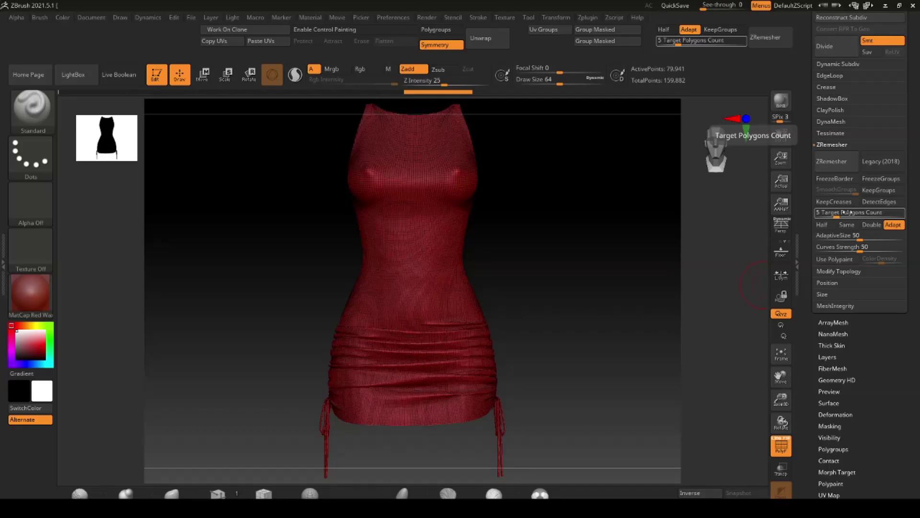
{"action": "left_click", "coordinate": [899, 225]}
{"action": "left_click", "coordinate": [899, 225]}
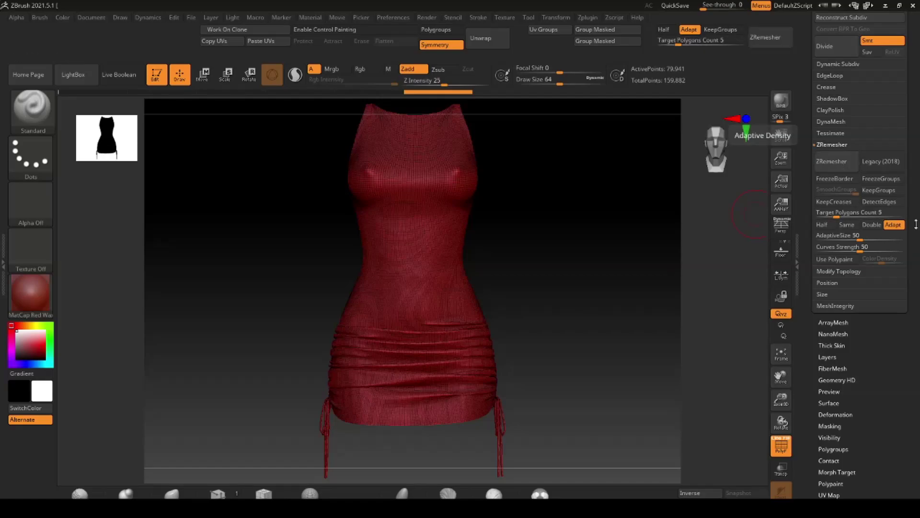
Step: Commit Target Polygons Count 5 and run ZRemesher on the dress
{"action": "left_click", "coordinate": [835, 213]}
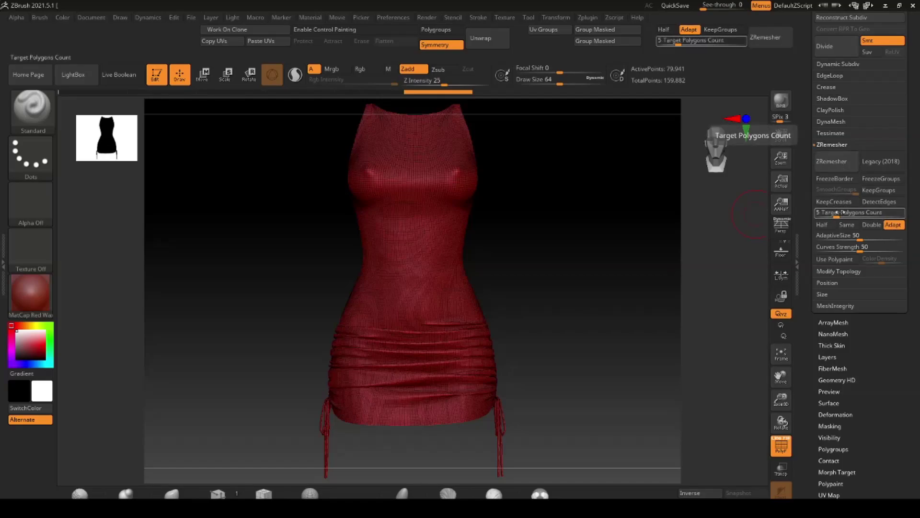
{"action": "key", "text": "Return"}
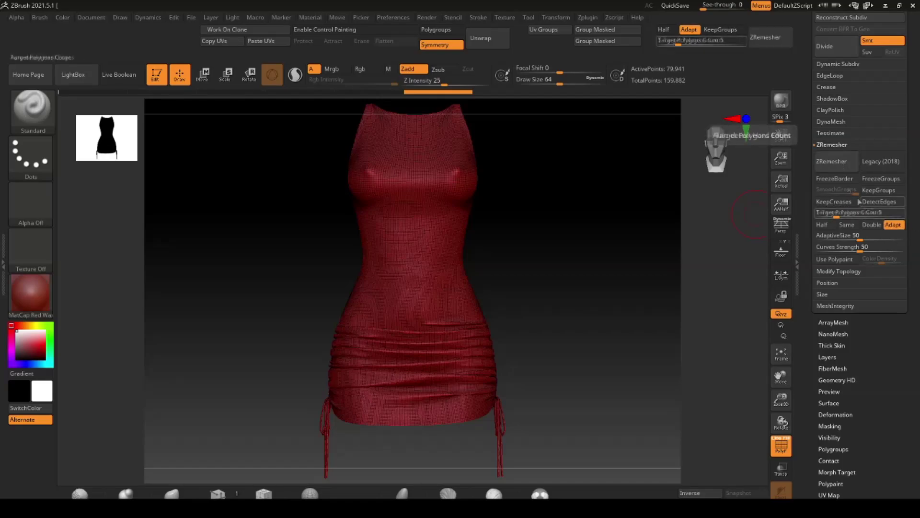
{"action": "left_click", "coordinate": [829, 160]}
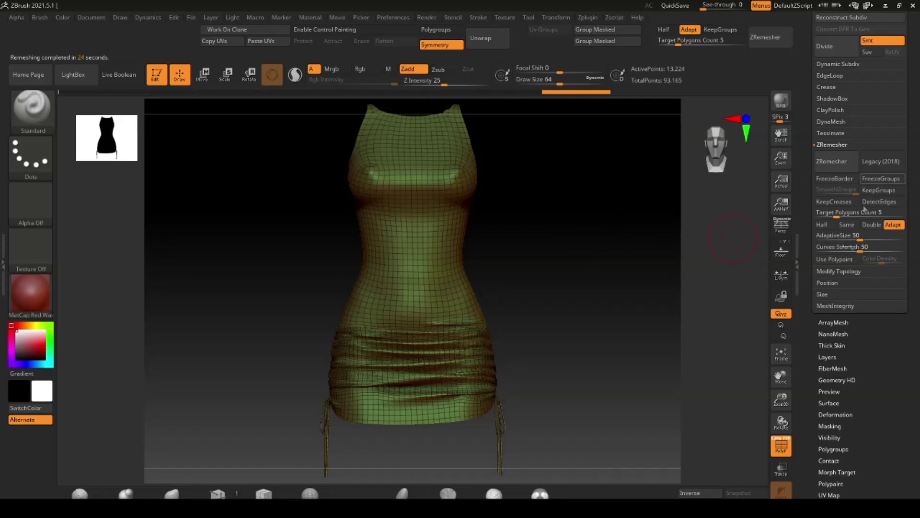
Step: Orbit, zoom and pan over the 13,224-point quad mesh, frame it, and show the subtools
{"action": "scroll", "coordinate": [805, 222], "scroll_direction": "up", "scroll_amount": 3}
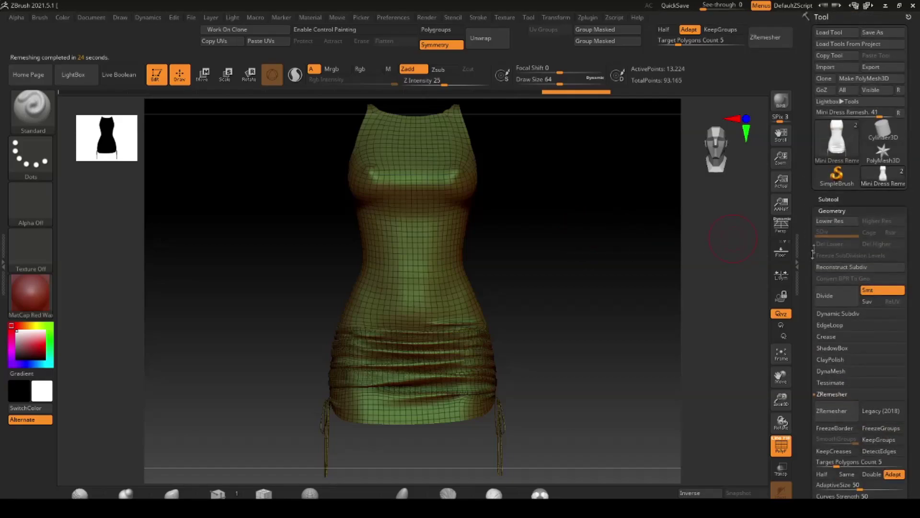
{"action": "mouse_move", "coordinate": [598, 328]}
{"action": "left_mouse_down"}
{"action": "mouse_move", "coordinate": [549, 314]}
{"action": "mouse_move", "coordinate": [616, 309]}
{"action": "mouse_move", "coordinate": [643, 312]}
{"action": "mouse_move", "coordinate": [639, 323]}
{"action": "left_mouse_up"}
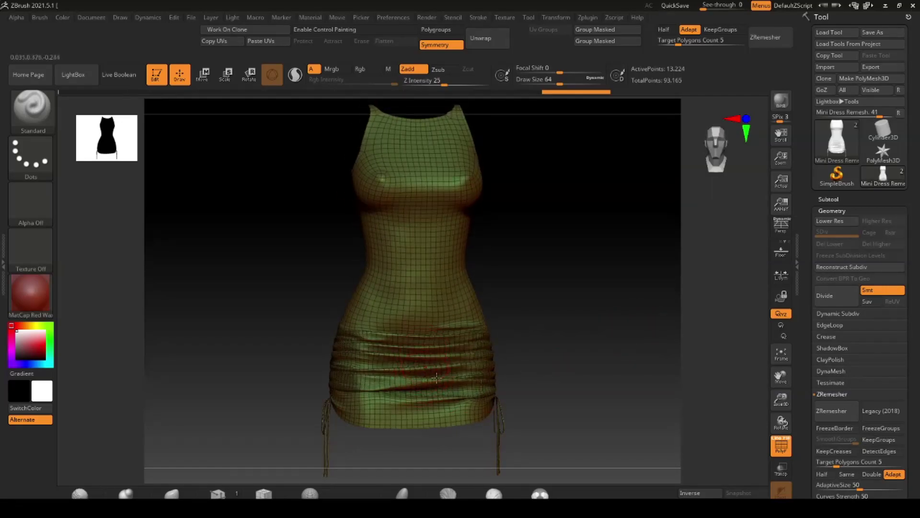
{"action": "left_click_drag", "start_coordinate": [558, 369], "coordinate": [458, 383]}
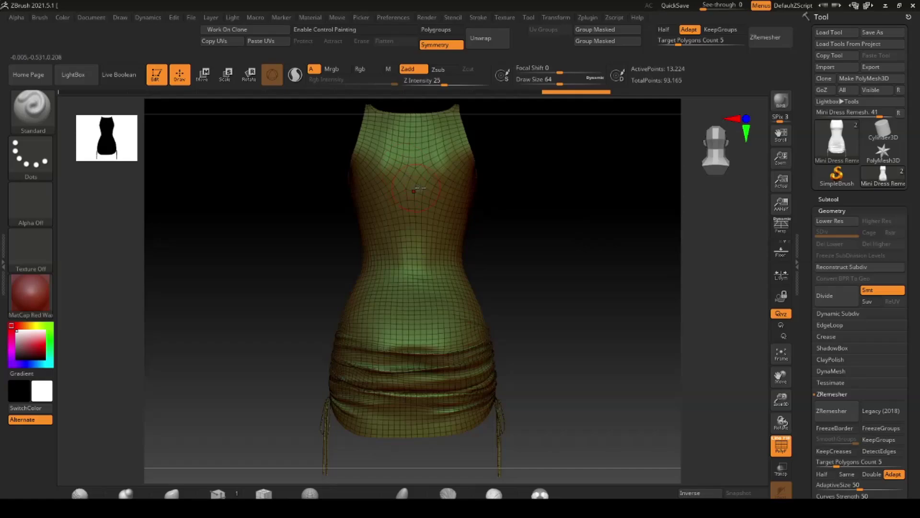
{"action": "key", "text": "ctrl"}
{"action": "right_click_drag", "start_coordinate": [503, 181], "coordinate": [530, 243], "text": "ctrl"}
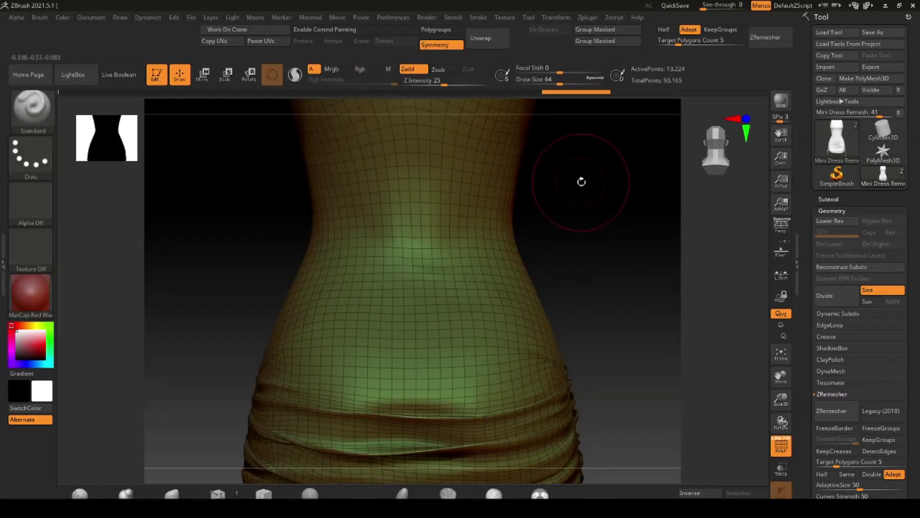
{"action": "mouse_move", "coordinate": [583, 173]}
{"action": "right_mouse_down", "text": "ctrl"}
{"action": "mouse_move", "coordinate": [573, 284]}
{"action": "mouse_move", "coordinate": [396, 247]}
{"action": "right_mouse_up", "text": "ctrl"}
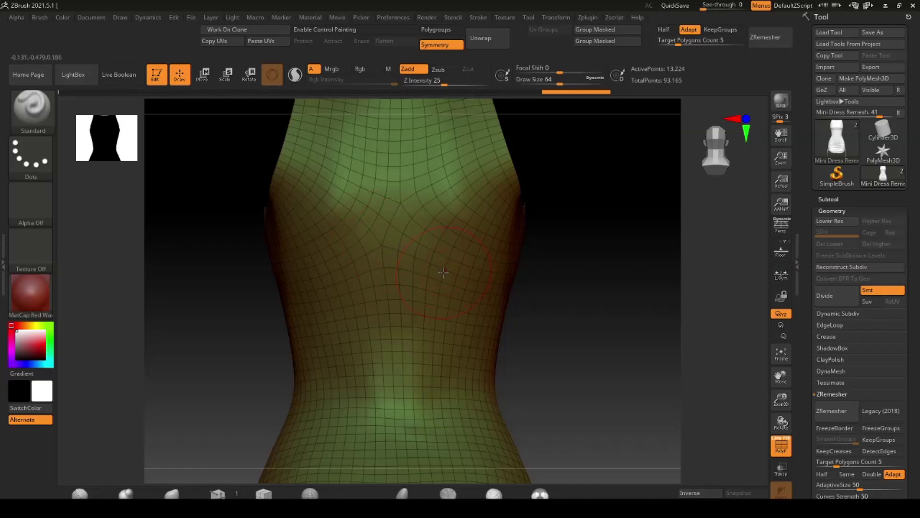
{"action": "right_click_drag", "start_coordinate": [442, 269], "coordinate": [527, 273], "text": "shift"}
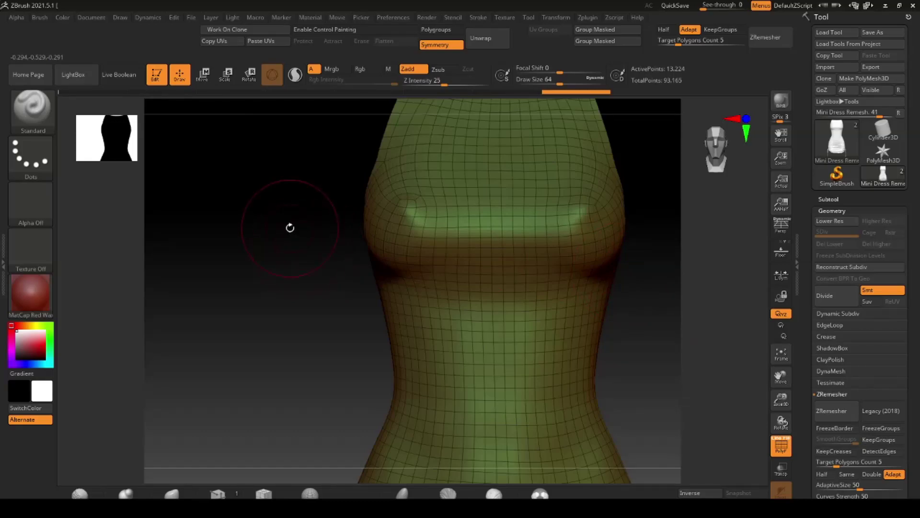
{"action": "left_click_drag", "start_coordinate": [290, 226], "coordinate": [235, 196], "text": "alt"}
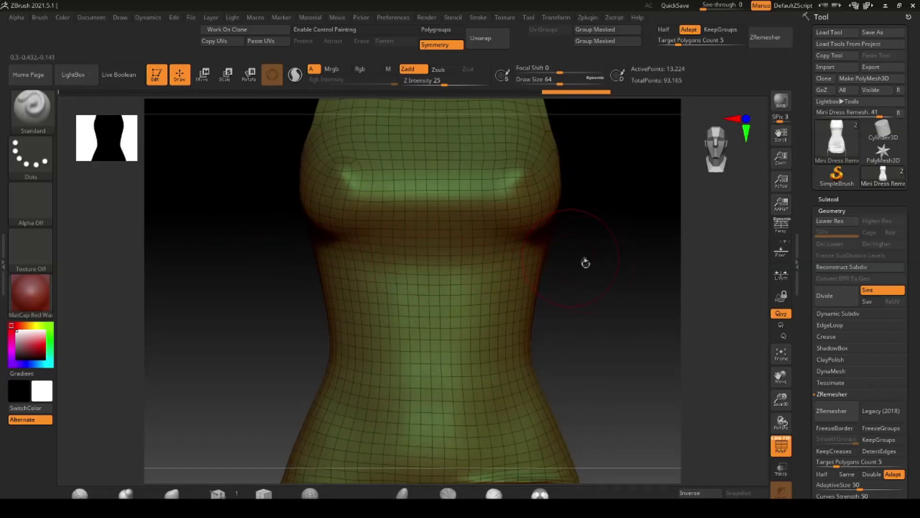
{"action": "key", "text": "f"}
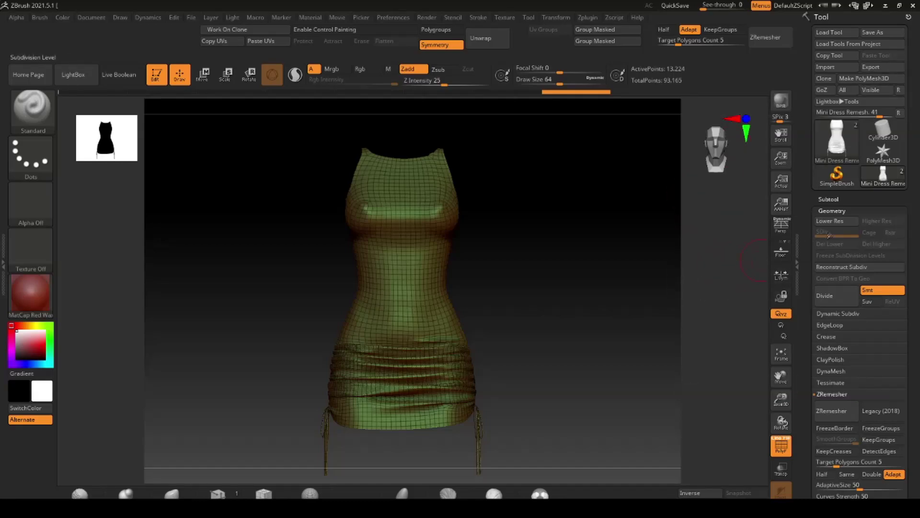
{"action": "left_click", "coordinate": [828, 199]}
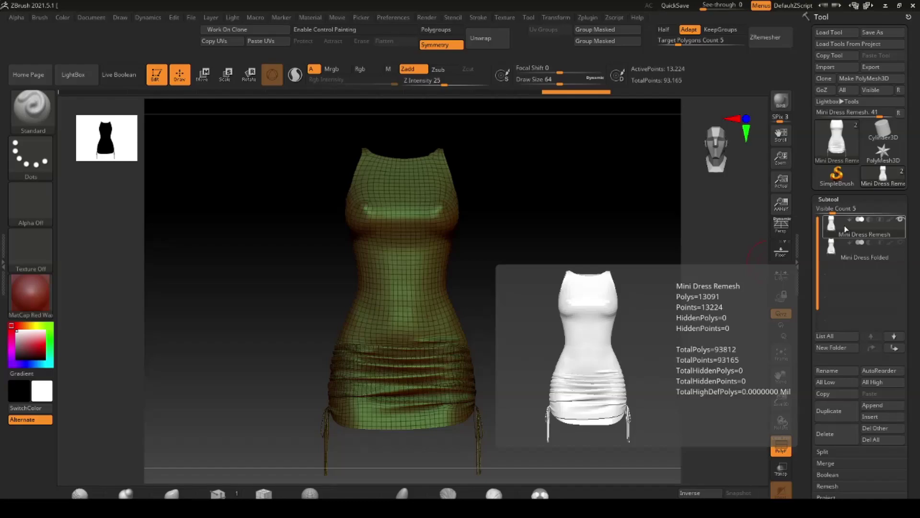
Step: Export the dress as an OBJ named 'Mini Dress Remesh aula'
{"action": "left_click", "coordinate": [877, 69]}
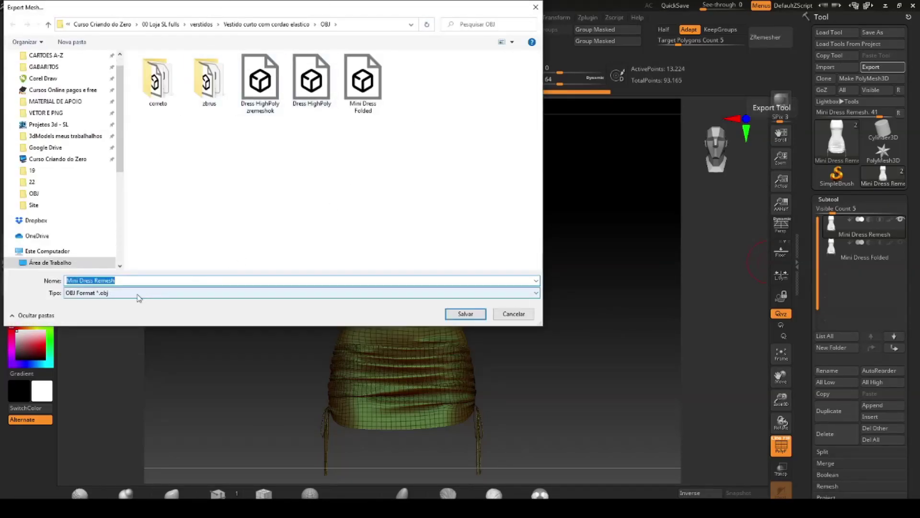
{"action": "left_click", "coordinate": [136, 279]}
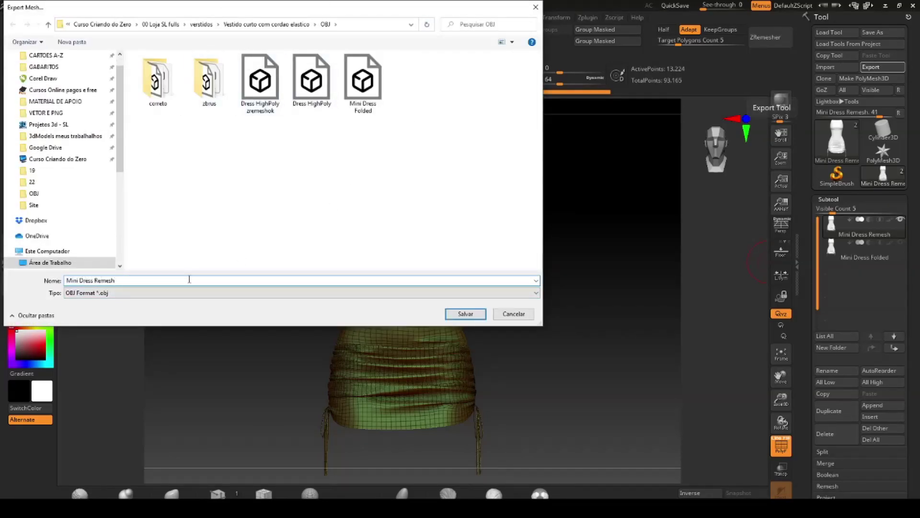
{"action": "type", "text": "aula"}
{"action": "left_click", "coordinate": [465, 314]}
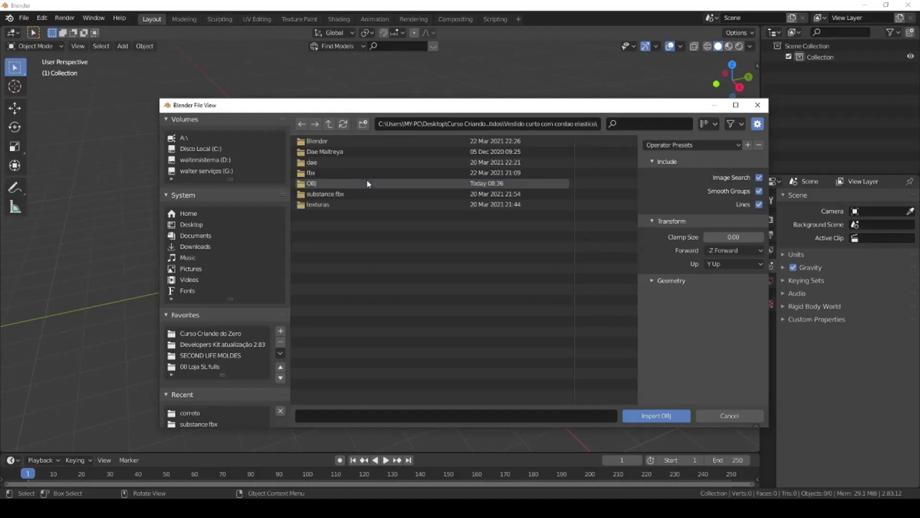
Step: Import 'Mini Dress Remesh aula.obj' from the OBJ folder, then select and frame the dress
{"action": "double_click", "coordinate": [309, 183]}
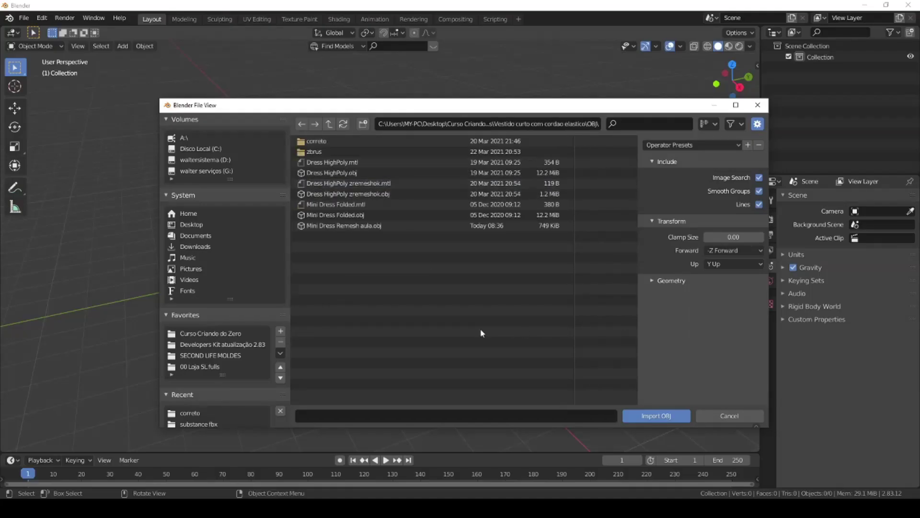
{"action": "left_click", "coordinate": [333, 226]}
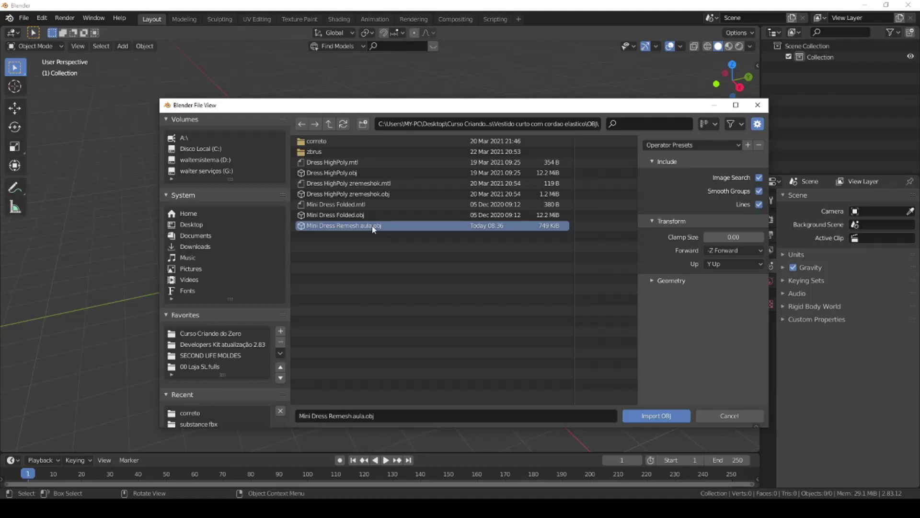
{"action": "left_click", "coordinate": [666, 415]}
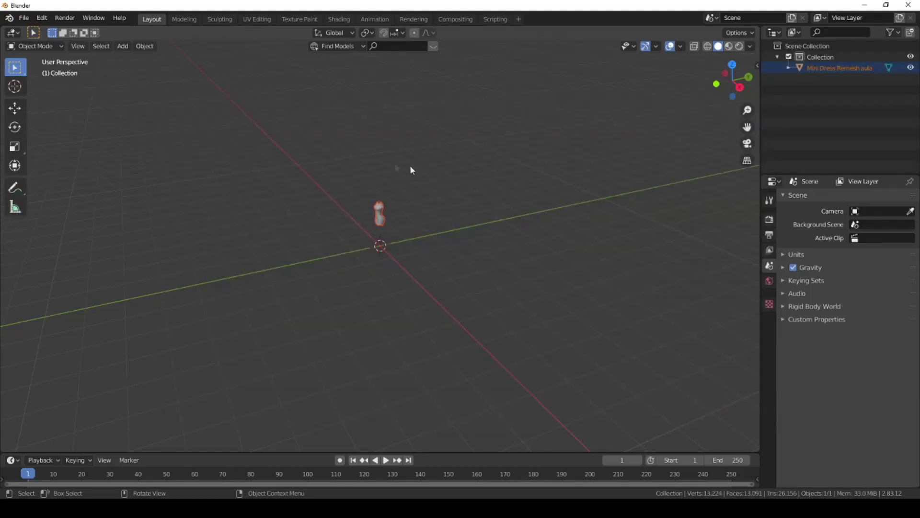
{"action": "left_click", "coordinate": [380, 207]}
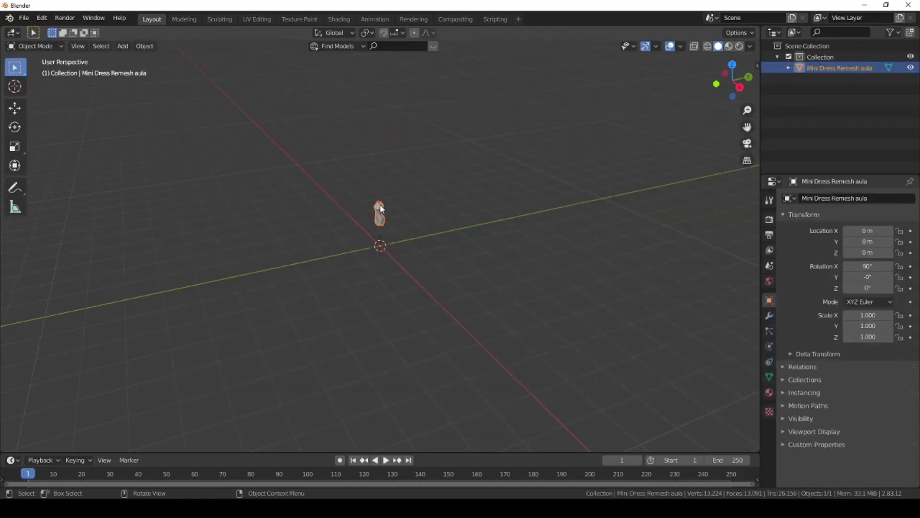
{"action": "key", "text": "KP_Decimal"}
{"action": "mouse_move", "coordinate": [379, 204]}
{"action": "middle_mouse_down"}
{"action": "mouse_move", "coordinate": [495, 185]}
{"action": "mouse_move", "coordinate": [489, 189]}
{"action": "middle_mouse_up"}
Step: Apply Shade Smooth to the dress and enter Edit Mode on its mesh
{"action": "right_click", "coordinate": [392, 160]}
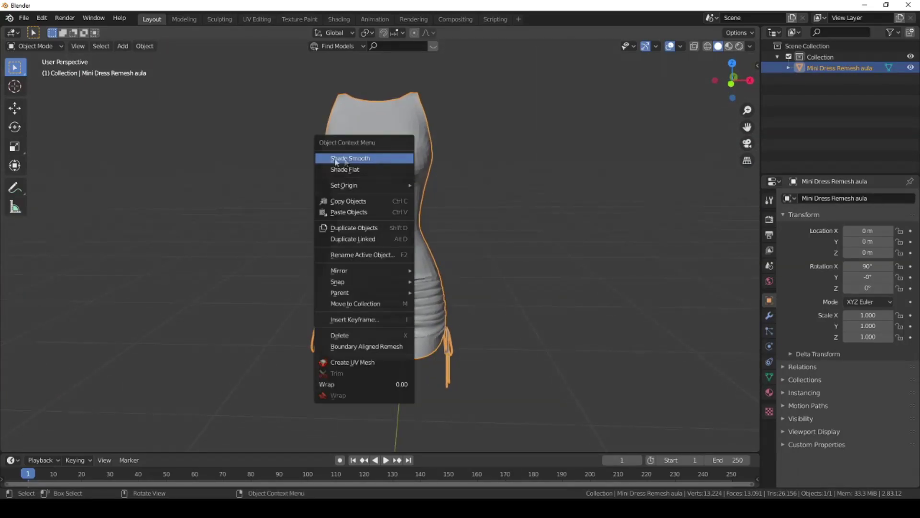
{"action": "left_click", "coordinate": [365, 160]}
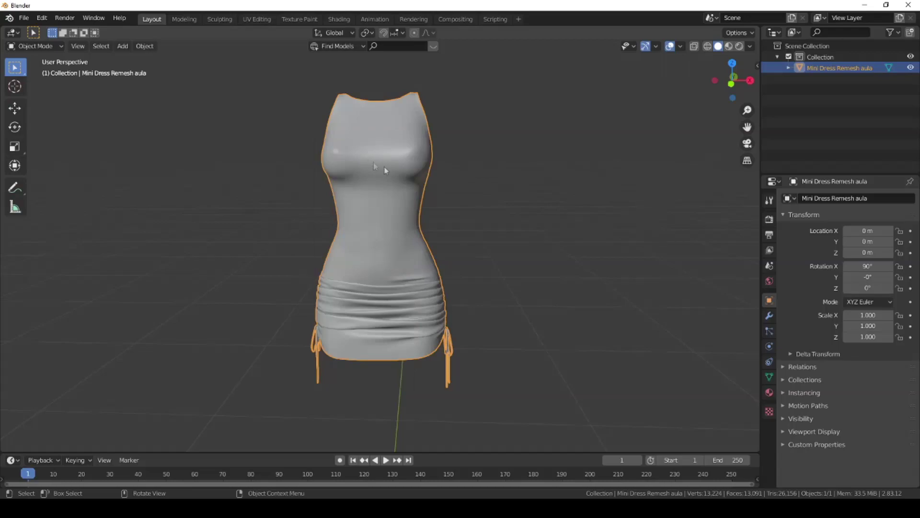
{"action": "mouse_move", "coordinate": [545, 246]}
{"action": "middle_mouse_down"}
{"action": "mouse_move", "coordinate": [327, 267]}
{"action": "mouse_move", "coordinate": [261, 263]}
{"action": "mouse_move", "coordinate": [248, 230]}
{"action": "mouse_move", "coordinate": [261, 205]}
{"action": "mouse_move", "coordinate": [370, 210]}
{"action": "mouse_move", "coordinate": [511, 249]}
{"action": "mouse_move", "coordinate": [473, 263]}
{"action": "mouse_move", "coordinate": [486, 257]}
{"action": "middle_mouse_up"}
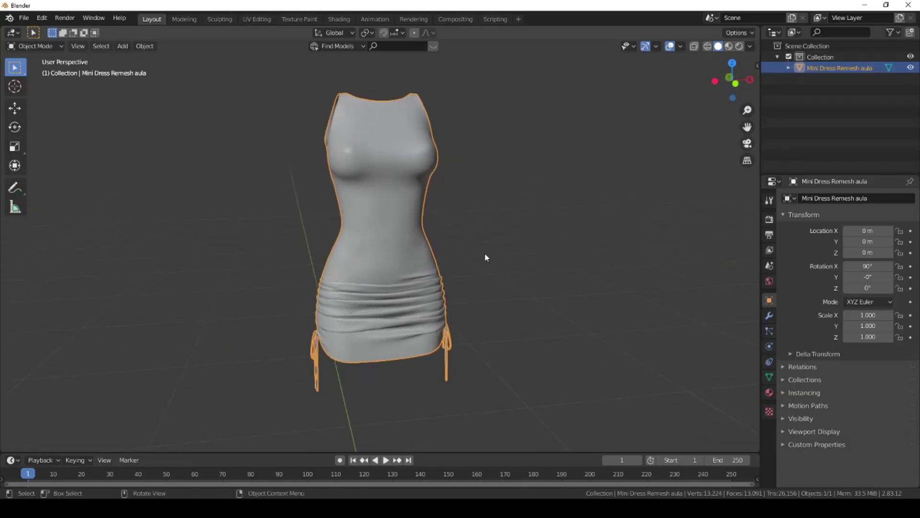
{"action": "key", "text": "Tab"}
{"action": "scroll", "coordinate": [483, 255], "scroll_direction": "up", "scroll_amount": 2}
{"action": "middle_click_drag", "start_coordinate": [441, 205], "coordinate": [421, 192]}
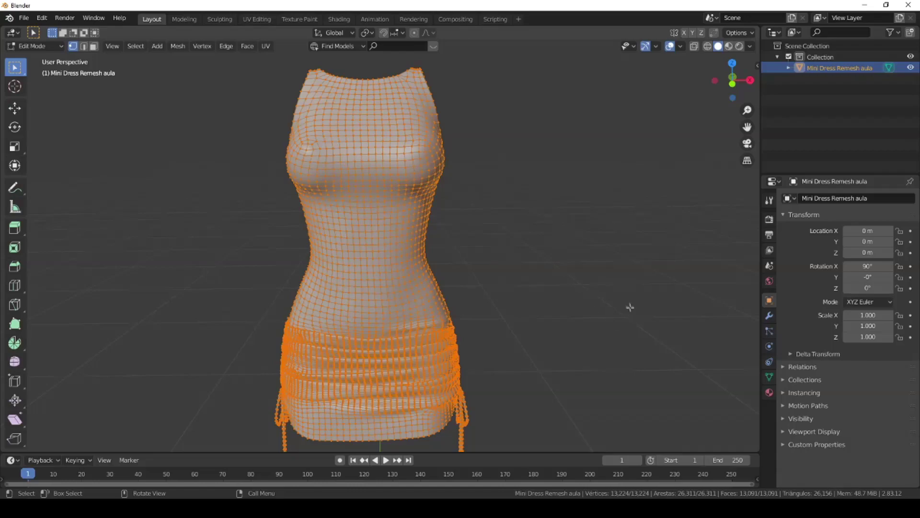
Step: Open the sidebar's Mesh Info panel and refresh the dress statistics
{"action": "key", "text": "n"}
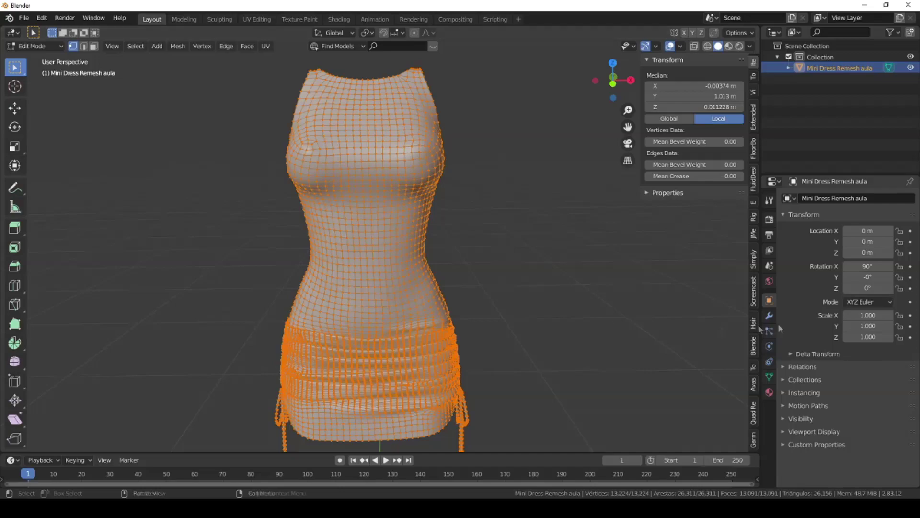
{"action": "left_click", "coordinate": [754, 384]}
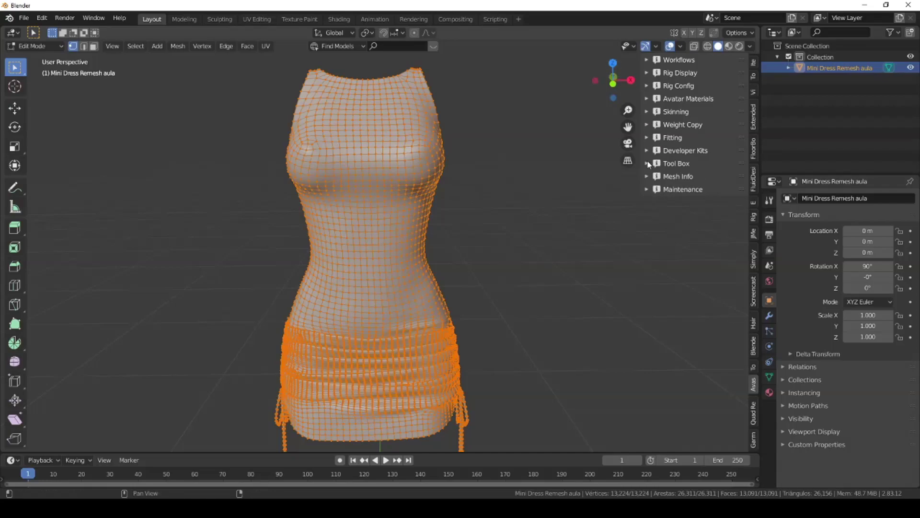
{"action": "left_click", "coordinate": [653, 177]}
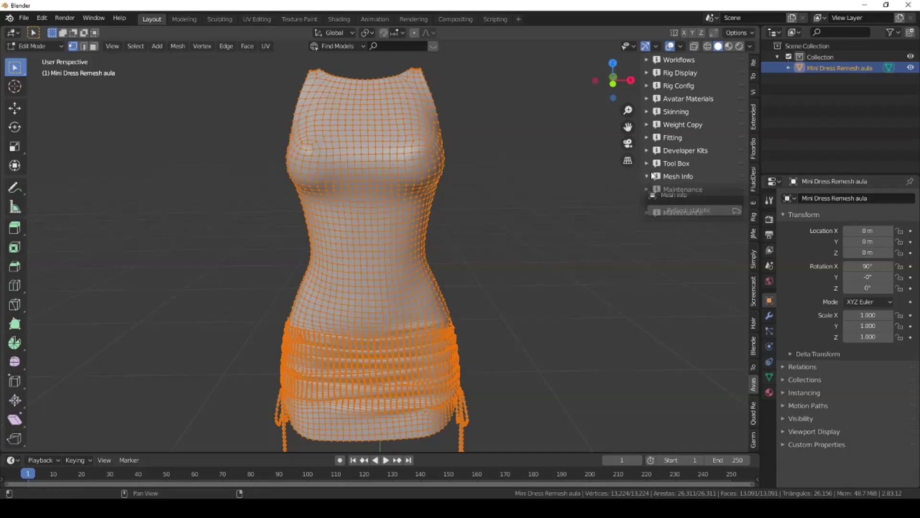
{"action": "left_click", "coordinate": [737, 211]}
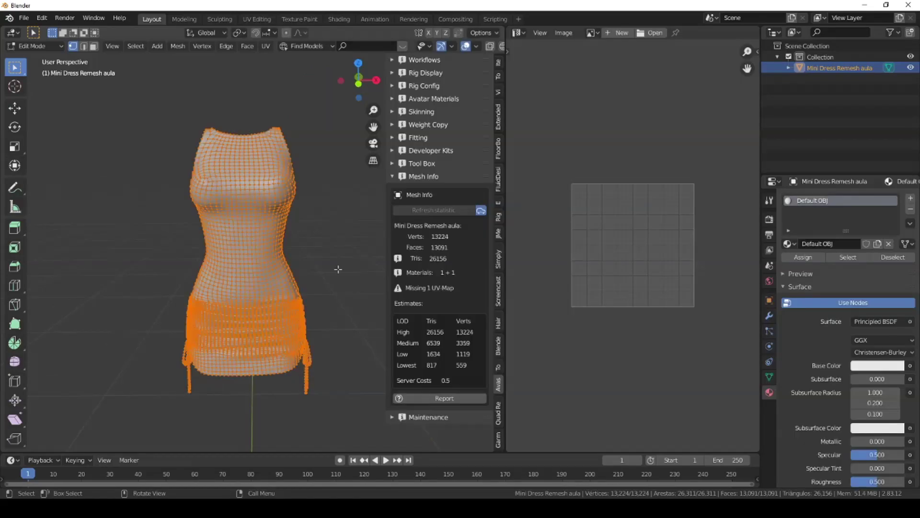
Step: Select the entire dress mesh and turn off see-through display
{"action": "right_click", "coordinate": [345, 272]}
{"action": "key", "text": "alt+a"}
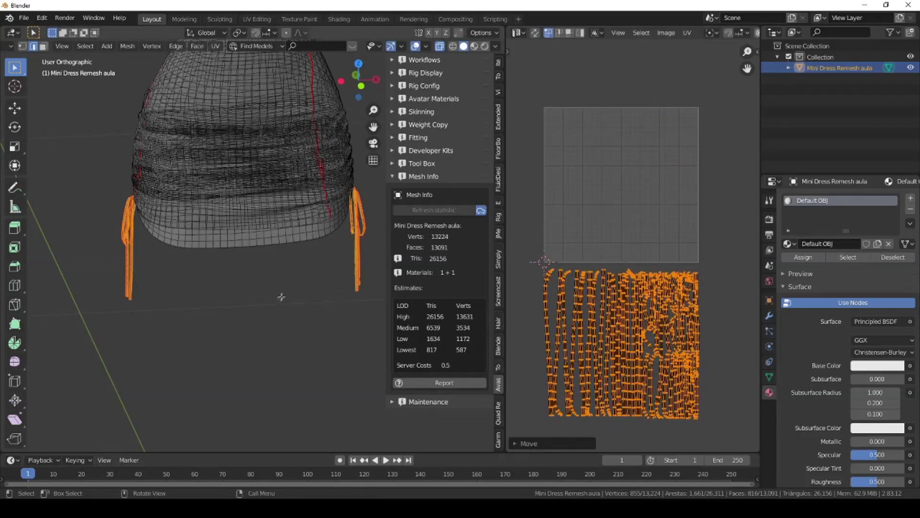
{"action": "key", "text": "a"}
{"action": "middle_click_drag", "start_coordinate": [255, 142], "coordinate": [269, 201]}
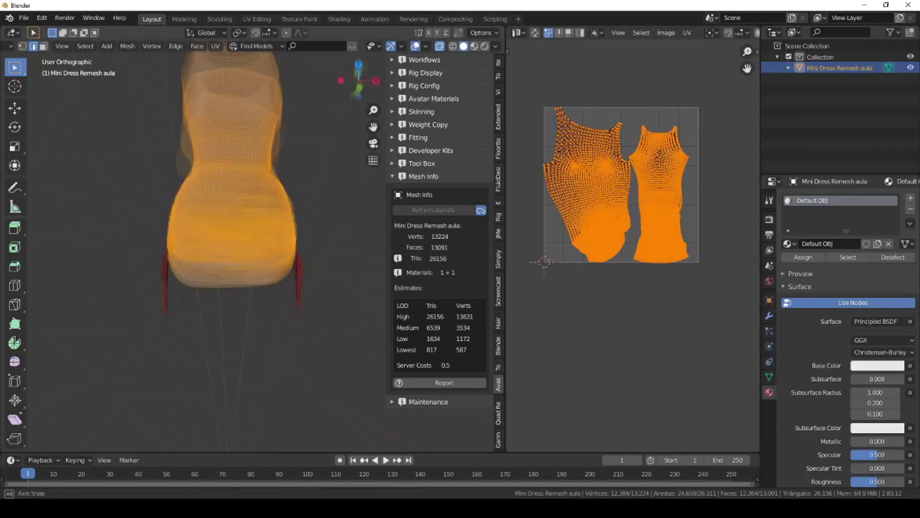
{"action": "scroll", "coordinate": [240, 216], "scroll_direction": "down", "scroll_amount": 3}
{"action": "scroll", "coordinate": [614, 294], "scroll_direction": "up", "scroll_amount": 4}
{"action": "middle_click_drag", "start_coordinate": [268, 240], "coordinate": [202, 240]}
{"action": "scroll", "coordinate": [637, 265], "scroll_direction": "down", "scroll_amount": 1}
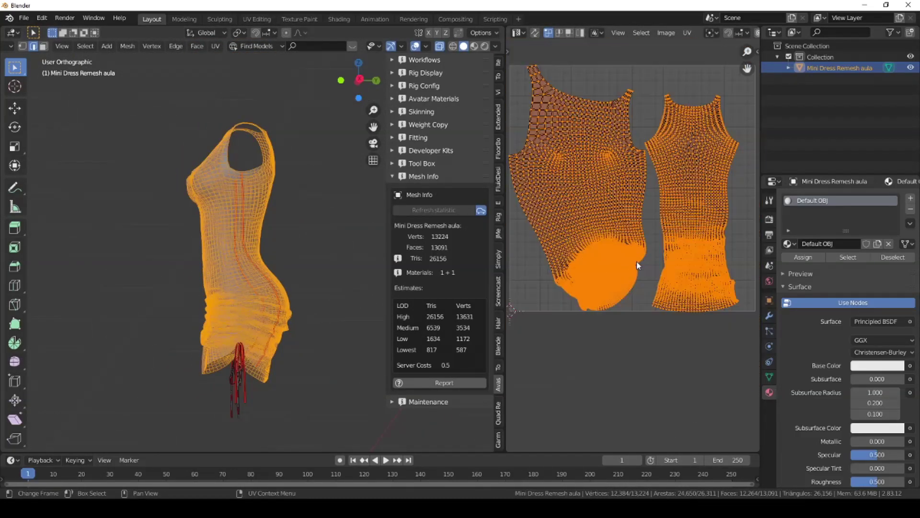
{"action": "key", "text": "alt+z"}
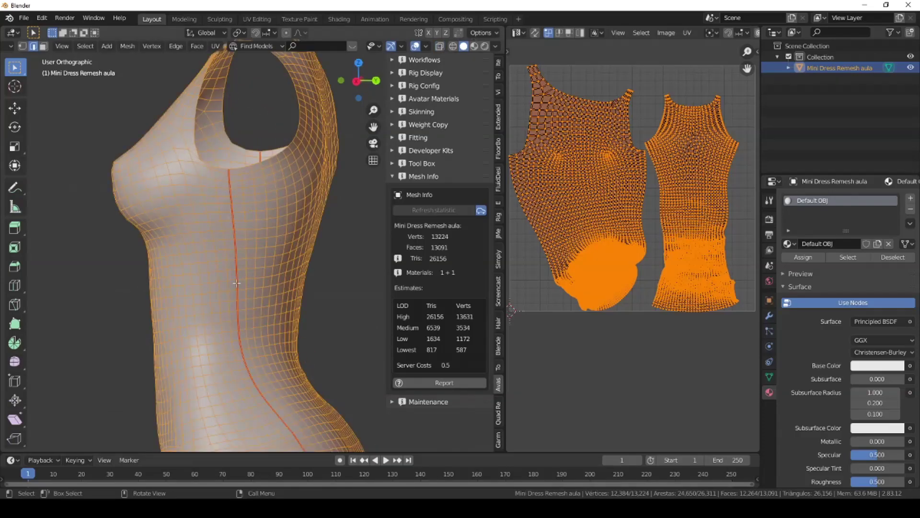
{"action": "scroll", "coordinate": [359, 216], "scroll_direction": "up", "scroll_amount": 5}
Step: Knife a new cut down the hip and mark its edges as a seam
{"action": "left_click", "coordinate": [359, 216]}
{"action": "key", "text": "k"}
{"action": "left_click", "coordinate": [236, 135]}
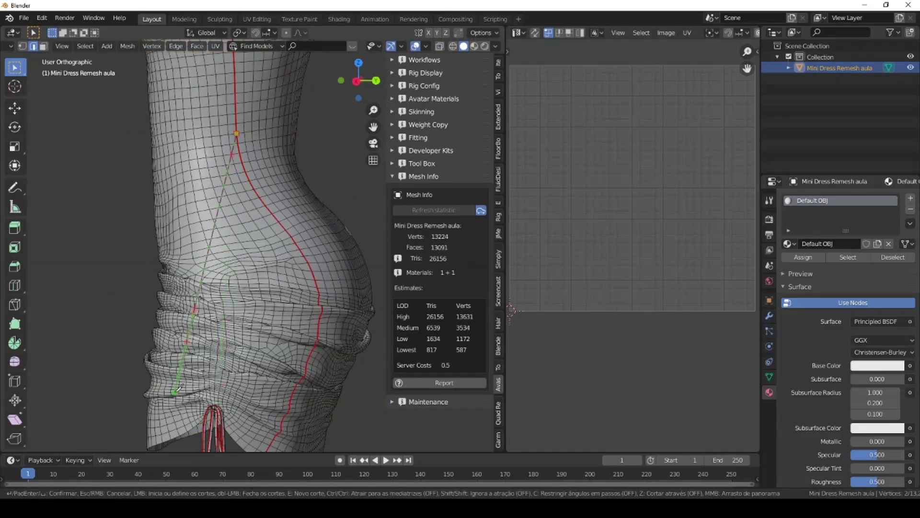
{"action": "left_click", "coordinate": [215, 399]}
{"action": "key", "text": "Return"}
{"action": "key", "text": "KP_Decimal"}
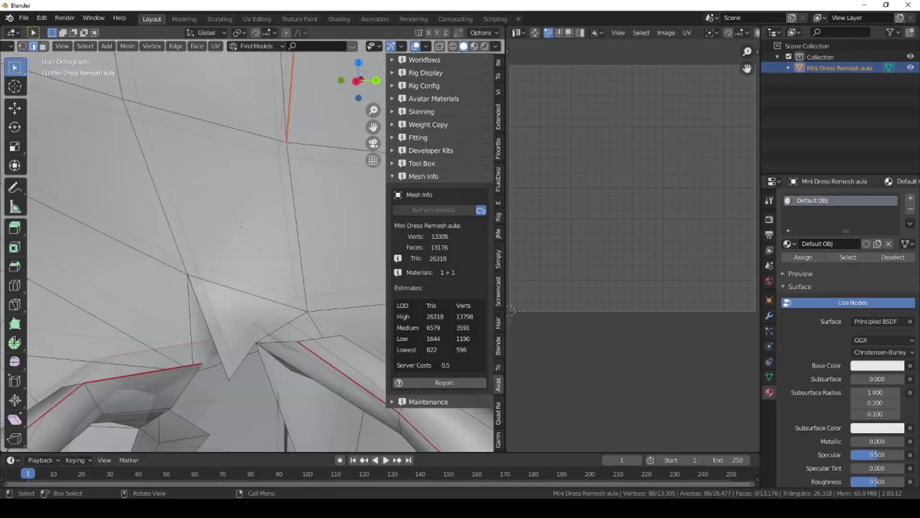
{"action": "scroll", "coordinate": [243, 296], "scroll_direction": "down", "scroll_amount": 6}
{"action": "left_click", "coordinate": [276, 254], "text": "alt"}
{"action": "key", "text": "ctrl+e"}
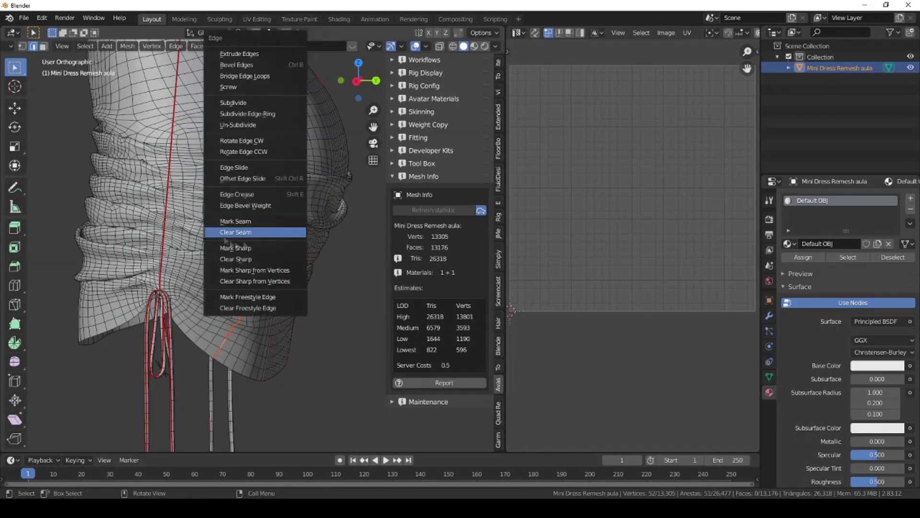
{"action": "left_click", "coordinate": [258, 231]}
Step: Make a second knife cut from the left side view and mark it as a seam
{"action": "key", "text": "ctrl+e"}
{"action": "left_click", "coordinate": [267, 232]}
{"action": "key", "text": "ctrl+KP_3"}
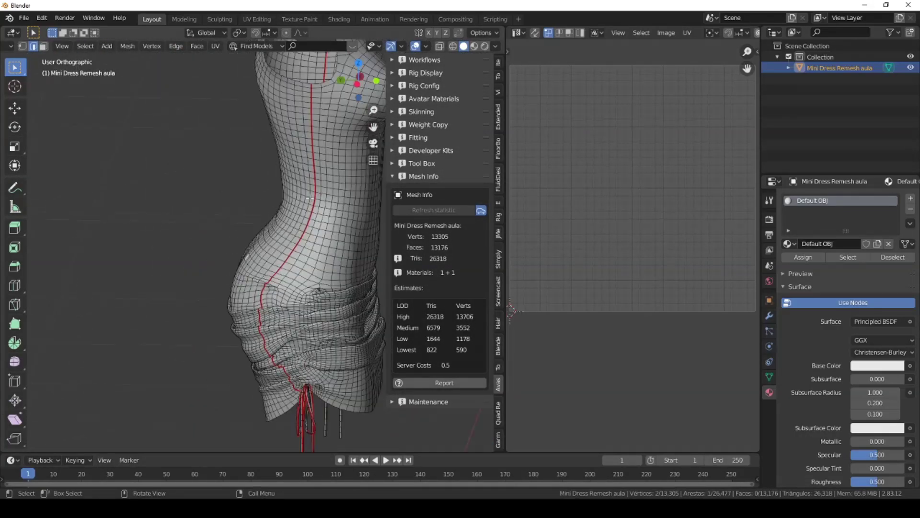
{"action": "key", "text": "k"}
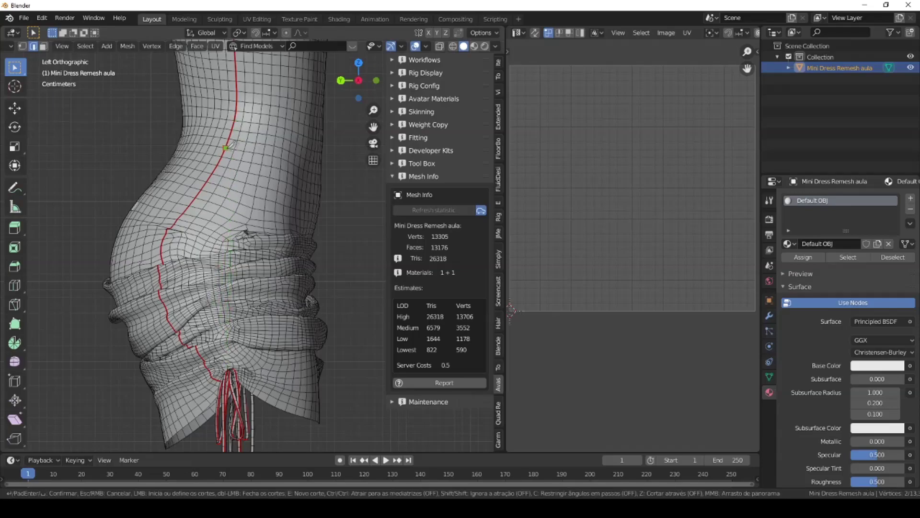
{"action": "key", "text": "Return"}
{"action": "key", "text": "ctrl+e"}
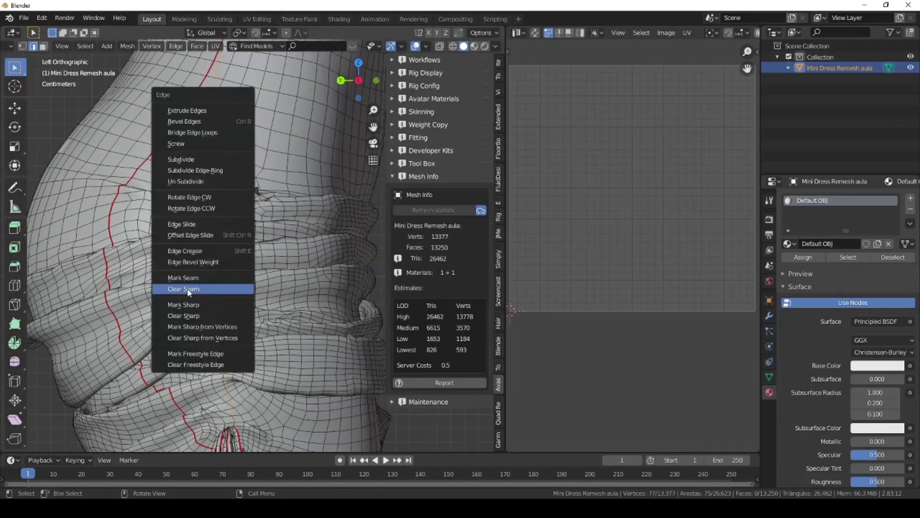
{"action": "left_click", "coordinate": [192, 271]}
Step: Clear the seam from an unwanted edge loop in the ruched folds
{"action": "scroll", "coordinate": [201, 288], "scroll_direction": "up", "scroll_amount": 5}
{"action": "mouse_move", "coordinate": [201, 287]}
{"action": "middle_mouse_down"}
{"action": "mouse_move", "coordinate": [288, 311]}
{"action": "mouse_move", "coordinate": [233, 298]}
{"action": "middle_mouse_up"}
{"action": "scroll", "coordinate": [198, 288], "scroll_direction": "down", "scroll_amount": 3}
{"action": "scroll", "coordinate": [337, 326], "scroll_direction": "up", "scroll_amount": 4}
{"action": "left_click", "coordinate": [337, 325], "text": "alt"}
{"action": "key", "text": "ctrl+e"}
{"action": "left_click", "coordinate": [231, 297]}
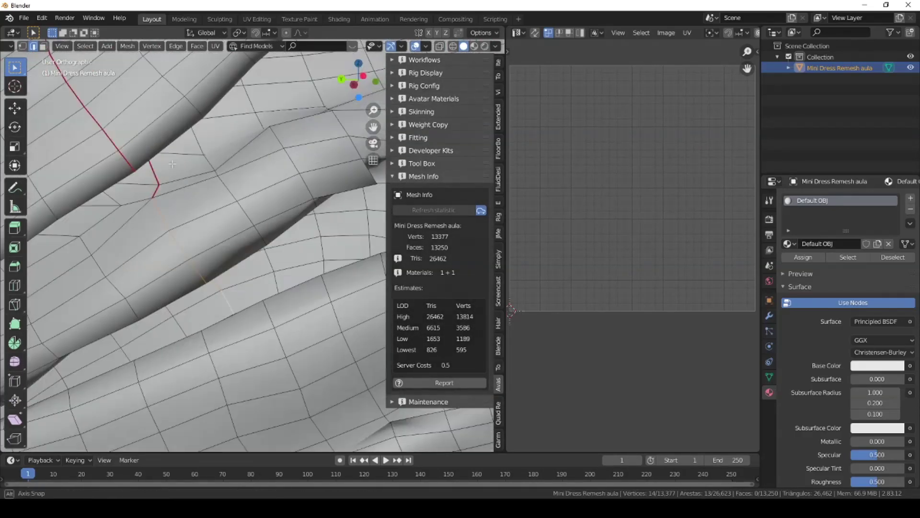
Step: Select the whole connected dress piece with Ctrl+L
{"action": "scroll", "coordinate": [232, 298], "scroll_direction": "down", "scroll_amount": 5}
{"action": "left_click", "coordinate": [220, 247]}
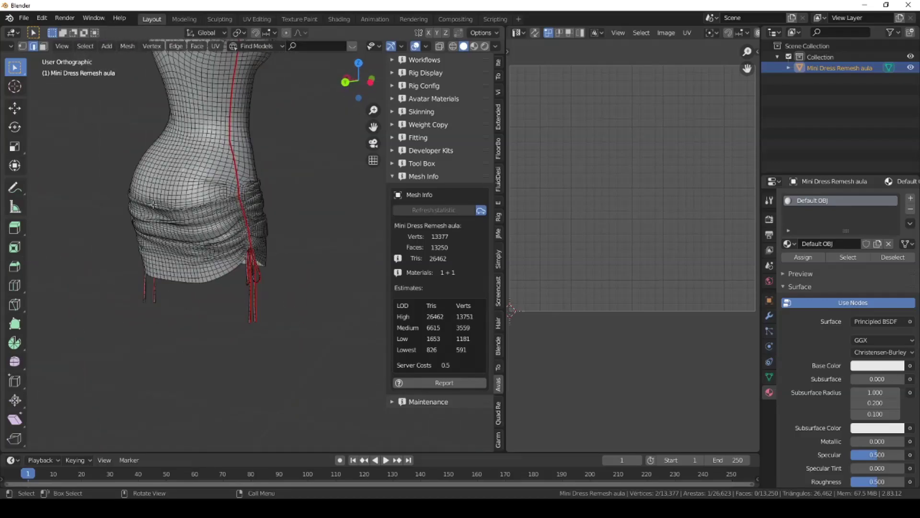
{"action": "mouse_move", "coordinate": [220, 248]}
{"action": "middle_mouse_down"}
{"action": "mouse_move", "coordinate": [249, 230]}
{"action": "mouse_move", "coordinate": [297, 230]}
{"action": "middle_mouse_up"}
{"action": "key", "text": "ctrl+l"}
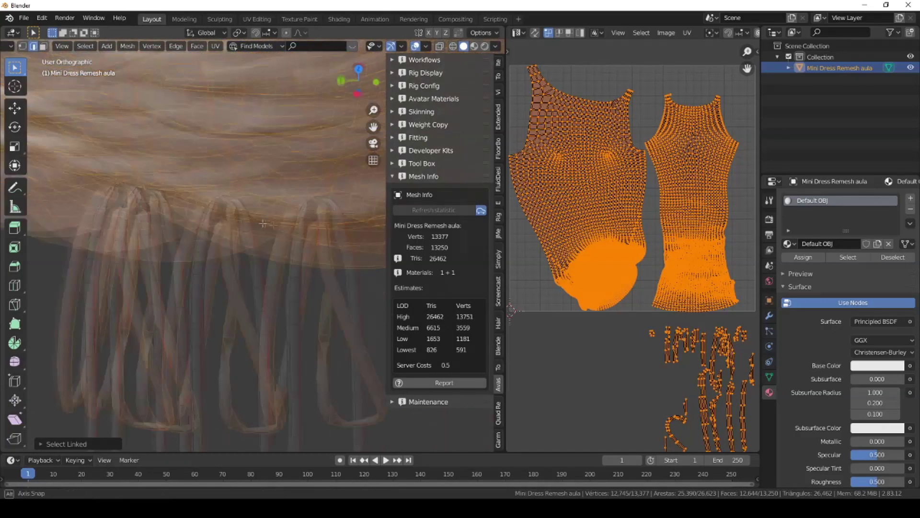
Step: Box-deselect the straps in the UV and 3D views with X-ray turned on
{"action": "scroll", "coordinate": [632, 311], "scroll_direction": "down", "scroll_amount": 3}
{"action": "left_click_drag", "start_coordinate": [628, 296], "coordinate": [716, 422]}
{"action": "middle_click_drag", "start_coordinate": [364, 268], "coordinate": [168, 243]}
{"action": "left_click_drag", "start_coordinate": [129, 199], "coordinate": [384, 338], "text": "ctrl"}
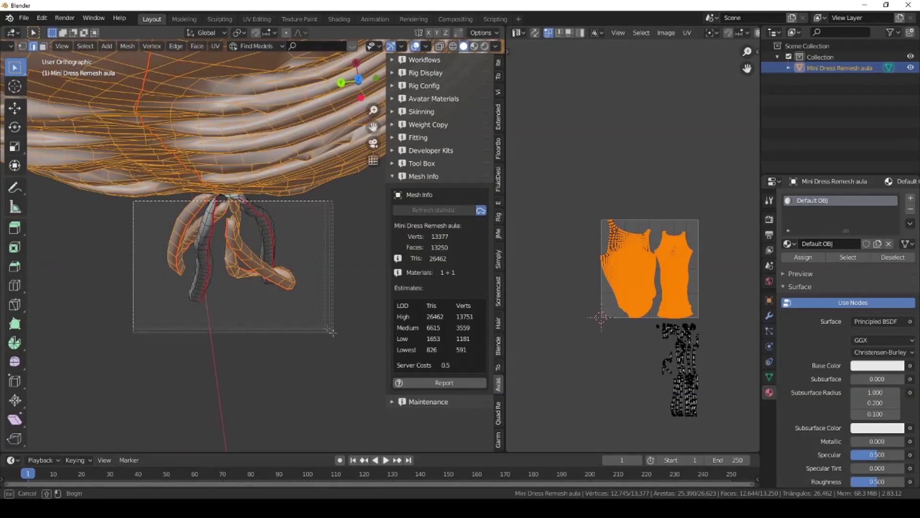
{"action": "scroll", "coordinate": [257, 269], "scroll_direction": "up", "scroll_amount": 3}
{"action": "scroll", "coordinate": [257, 268], "scroll_direction": "up", "scroll_amount": 2}
{"action": "left_click", "coordinate": [439, 46]}
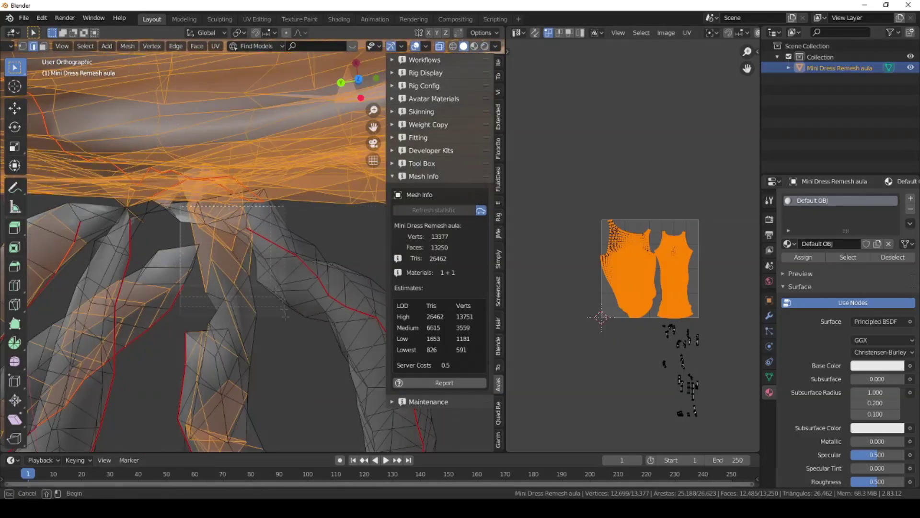
{"action": "scroll", "coordinate": [257, 269], "scroll_direction": "down", "scroll_amount": 3}
{"action": "left_click_drag", "start_coordinate": [158, 268], "coordinate": [378, 395], "text": "ctrl"}
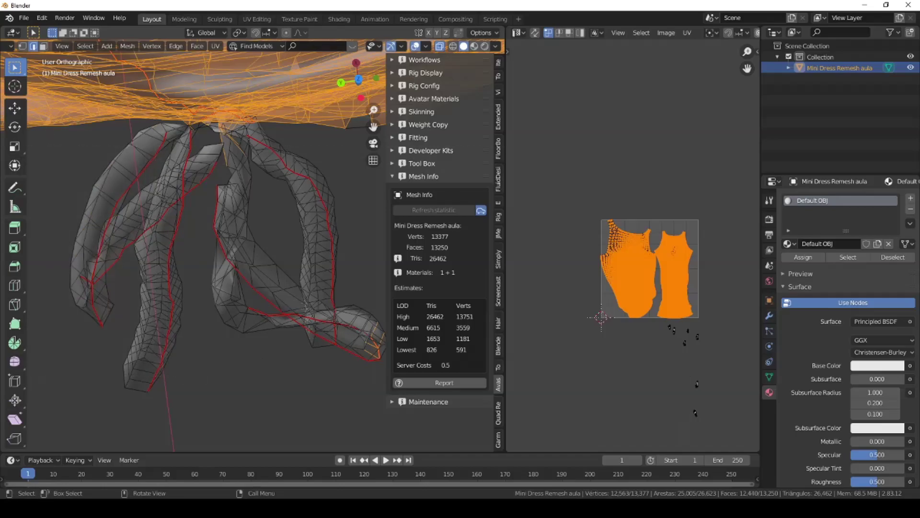
Step: Hide the sidebar and deselect the remaining strap vertices
{"action": "key", "text": "n"}
{"action": "scroll", "coordinate": [359, 257], "scroll_direction": "up", "scroll_amount": 4}
{"action": "scroll", "coordinate": [211, 275], "scroll_direction": "down", "scroll_amount": 2}
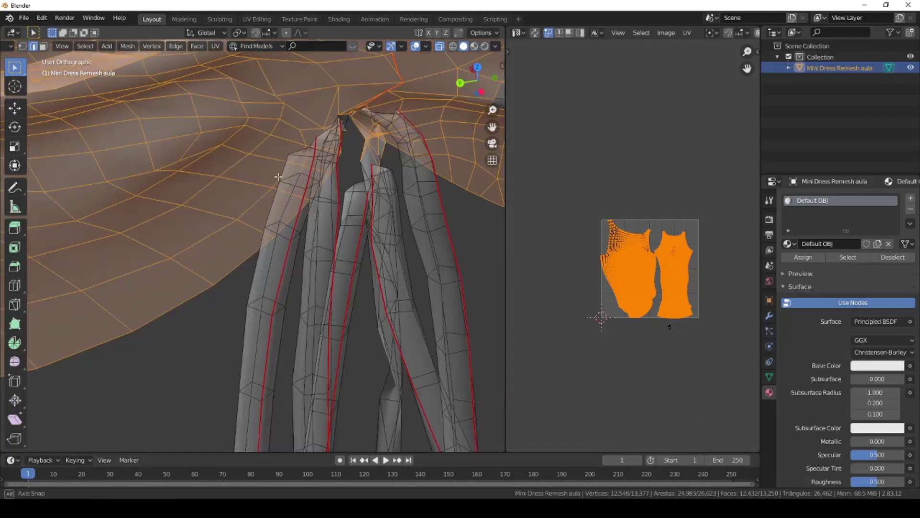
{"action": "middle_click_drag", "start_coordinate": [211, 275], "coordinate": [287, 201]}
{"action": "scroll", "coordinate": [287, 202], "scroll_direction": "up", "scroll_amount": 2}
{"action": "left_click_drag", "start_coordinate": [356, 116], "coordinate": [397, 176], "text": "ctrl"}
{"action": "scroll", "coordinate": [398, 176], "scroll_direction": "down", "scroll_amount": 3}
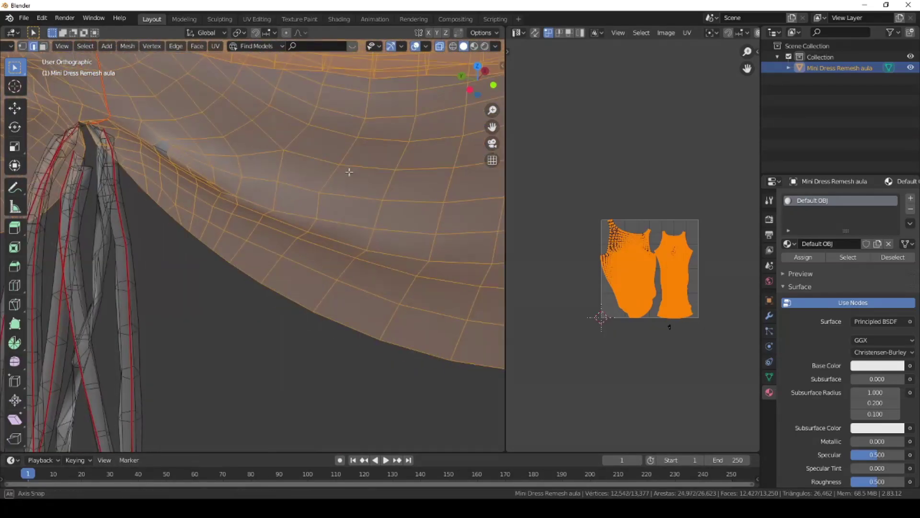
{"action": "middle_click_drag", "start_coordinate": [397, 176], "coordinate": [335, 173]}
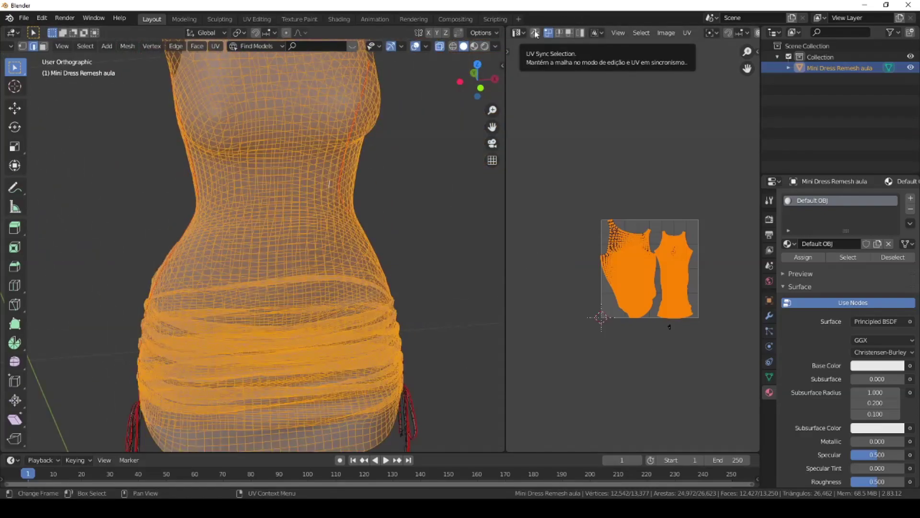
Step: Enable UV Sync Selection, select the strap islands and hide them
{"action": "left_click", "coordinate": [535, 33]}
{"action": "scroll", "coordinate": [637, 292], "scroll_direction": "up", "scroll_amount": 5}
{"action": "left_click", "coordinate": [637, 292]}
{"action": "scroll", "coordinate": [637, 292], "scroll_direction": "down", "scroll_amount": 5}
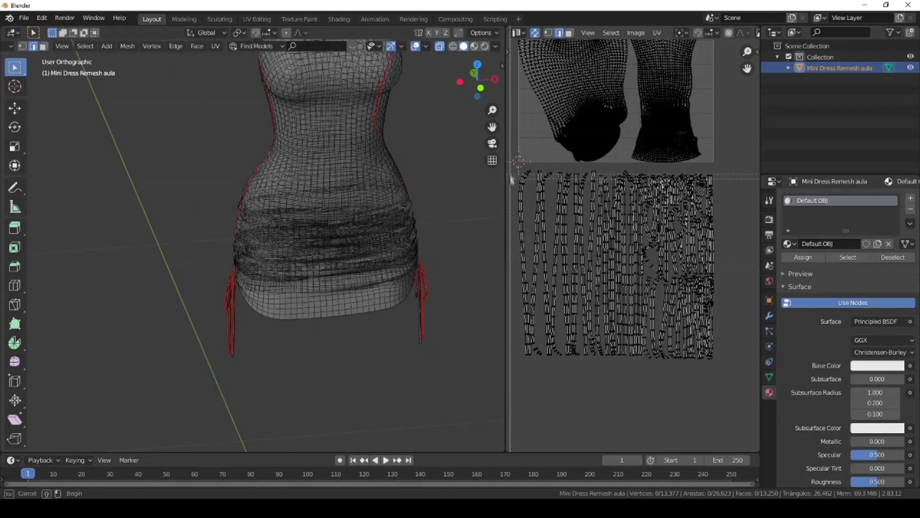
{"action": "left_click_drag", "start_coordinate": [589, 171], "coordinate": [714, 360]}
{"action": "mouse_move", "coordinate": [335, 240]}
{"action": "middle_mouse_down"}
{"action": "mouse_move", "coordinate": [404, 260]}
{"action": "mouse_move", "coordinate": [365, 192]}
{"action": "middle_mouse_up"}
{"action": "key", "text": "h"}
Step: Unwrap the dress body alone and widen the UV editor
{"action": "key", "text": "alt+h"}
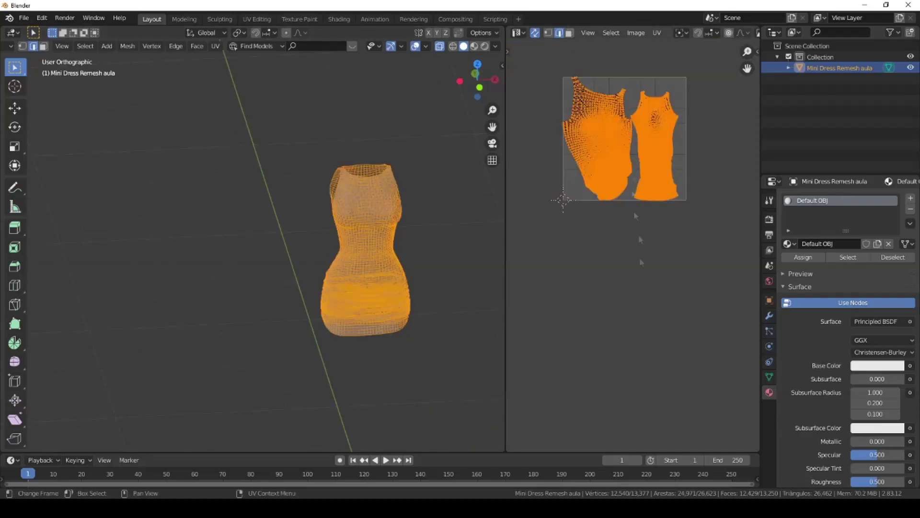
{"action": "key", "text": "u"}
{"action": "left_click", "coordinate": [335, 95]}
{"action": "key", "text": "alt+a"}
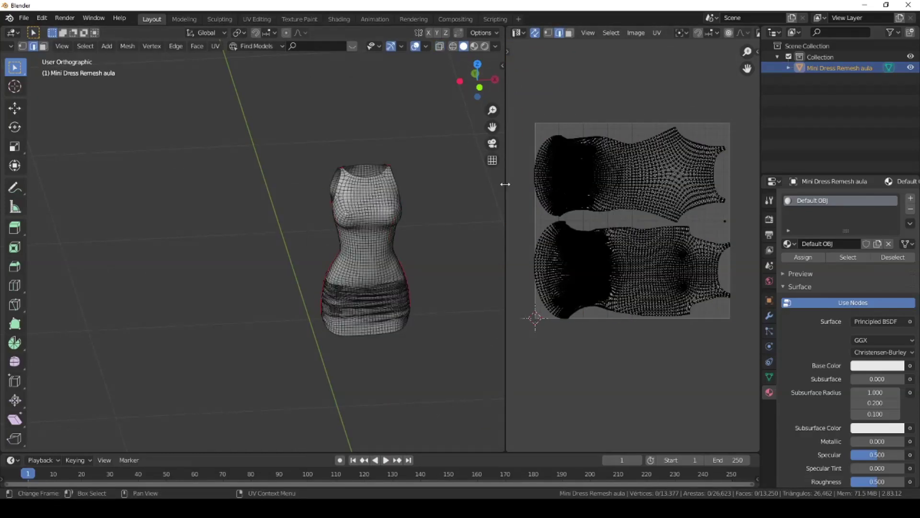
{"action": "left_click_drag", "start_coordinate": [506, 95], "coordinate": [185, 95]}
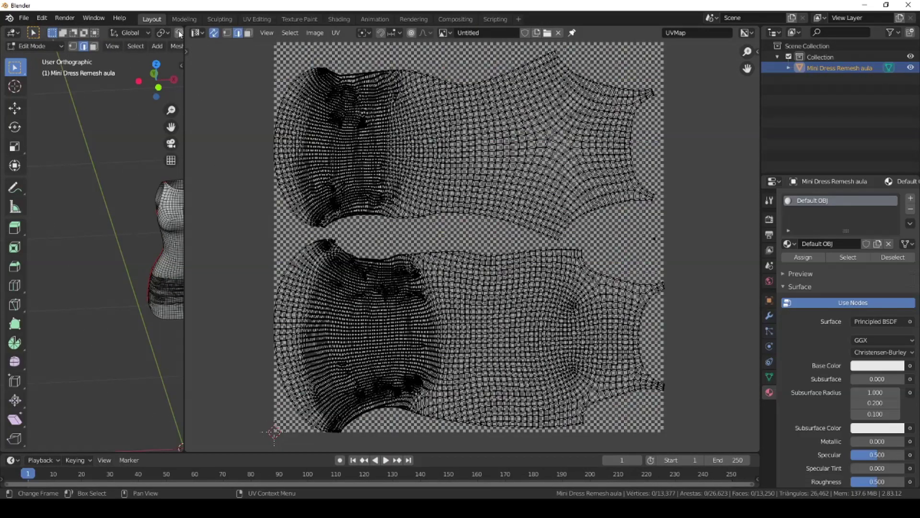
Step: Merge the UV Editor into the 3D Viewport, then view the dress front-on to inspect its side seam
{"action": "left_click_drag", "start_coordinate": [183, 24], "coordinate": [344, 60]}
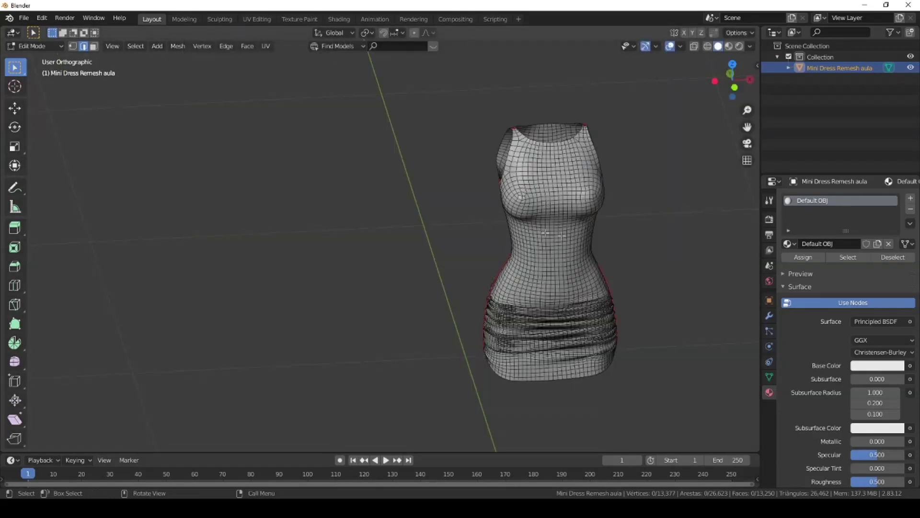
{"action": "scroll", "coordinate": [632, 263], "scroll_direction": "up", "scroll_amount": 3}
{"action": "mouse_move", "coordinate": [632, 263]}
{"action": "middle_mouse_down"}
{"action": "mouse_move", "coordinate": [627, 244]}
{"action": "mouse_move", "coordinate": [652, 250]}
{"action": "middle_mouse_up"}
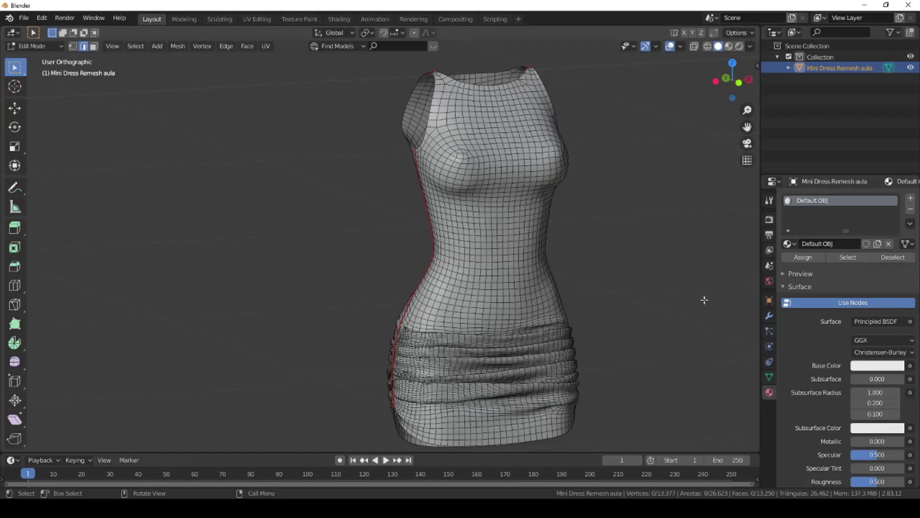
{"action": "middle_click_drag", "start_coordinate": [704, 300], "coordinate": [776, 148], "text": "shift"}
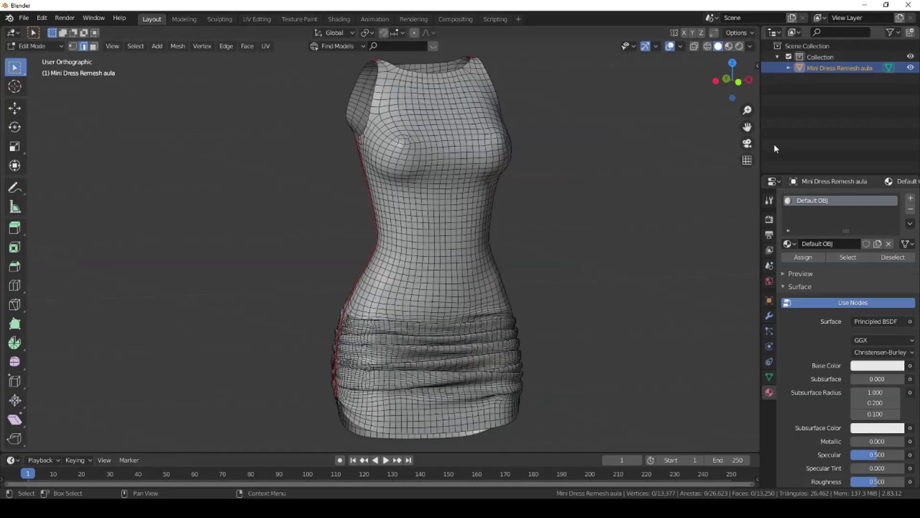